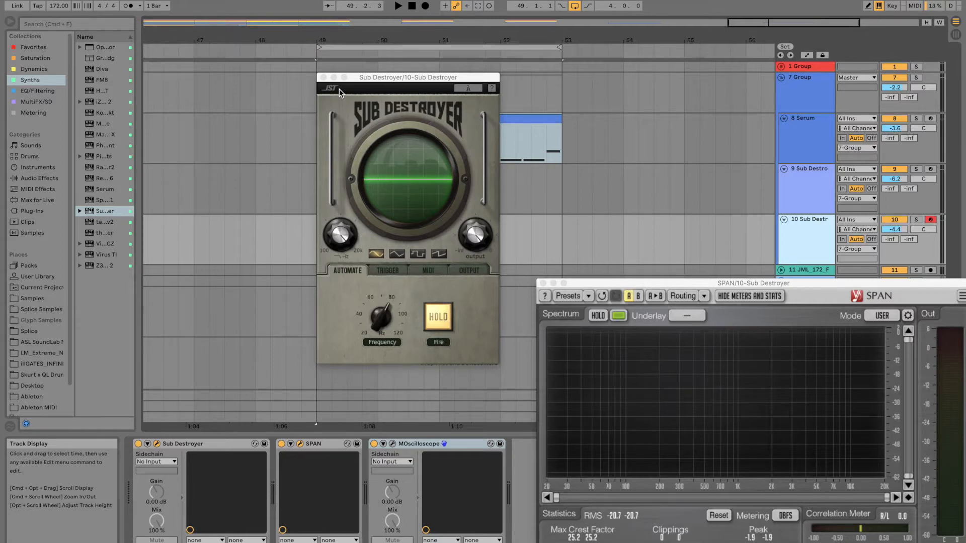
Step: Audition the other three Sub Destroyer waveforms and try the filter knob, finishing with the sine wave selected
mouse_move(369, 78)
mouse_down()
mouse_move(380, 78)
mouse_move(369, 76)
mouse_up()
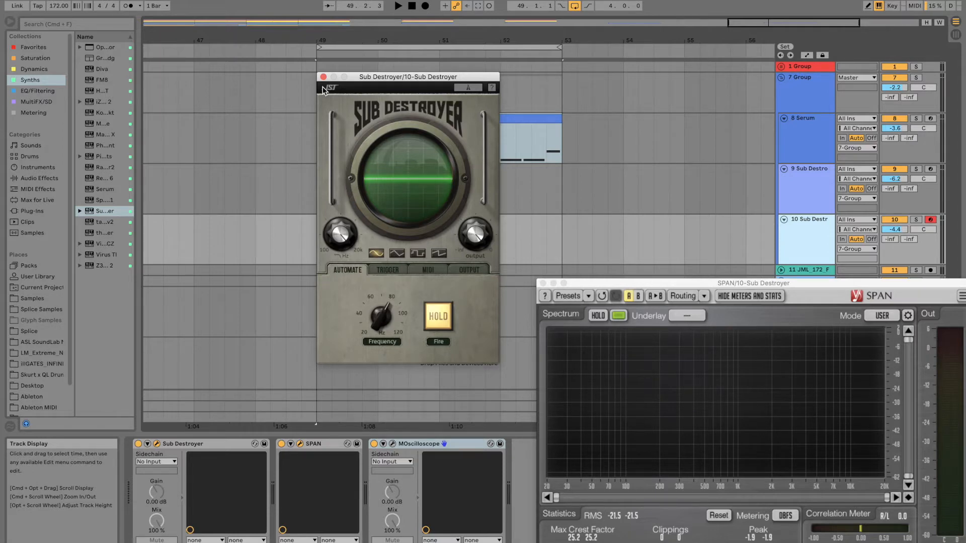
key(a)
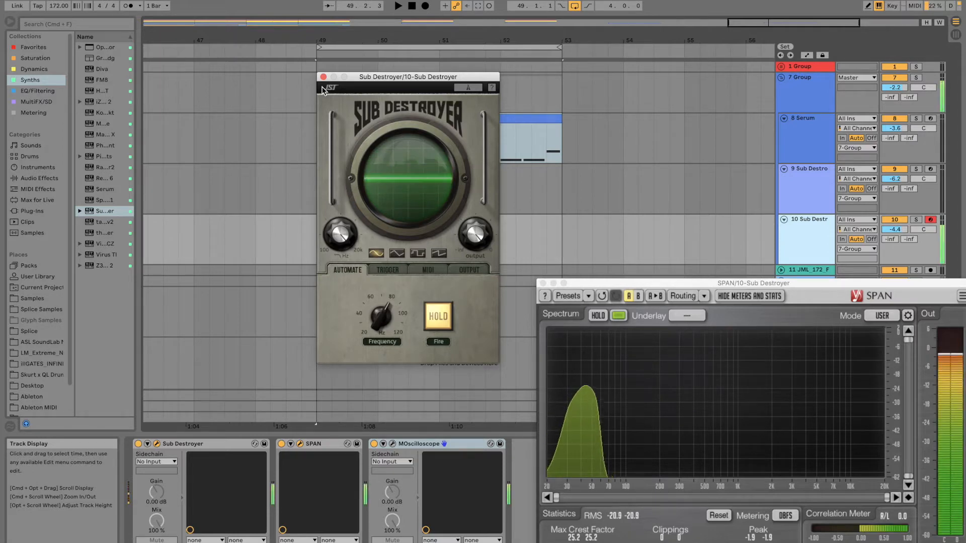
click(396, 254)
key(a)
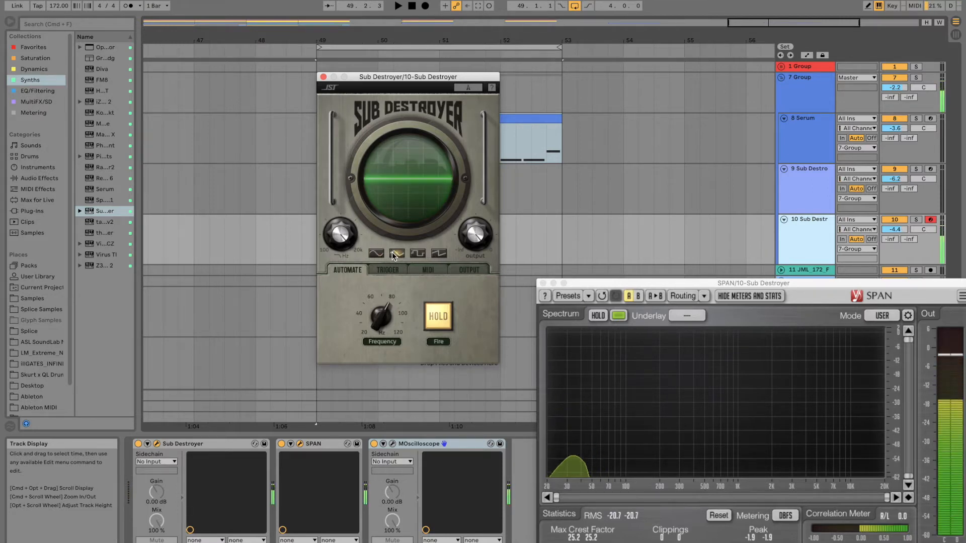
click(421, 252)
key(a)
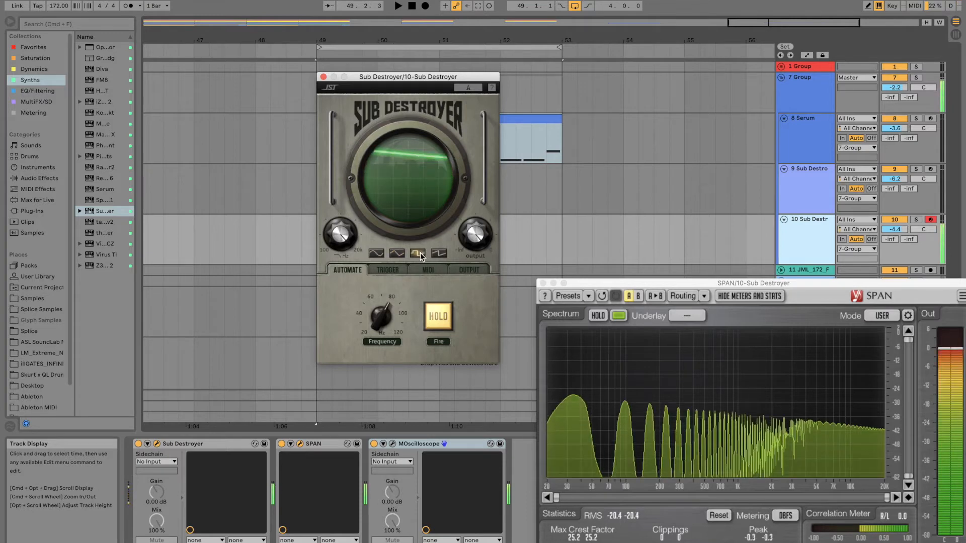
click(442, 256)
key(a)
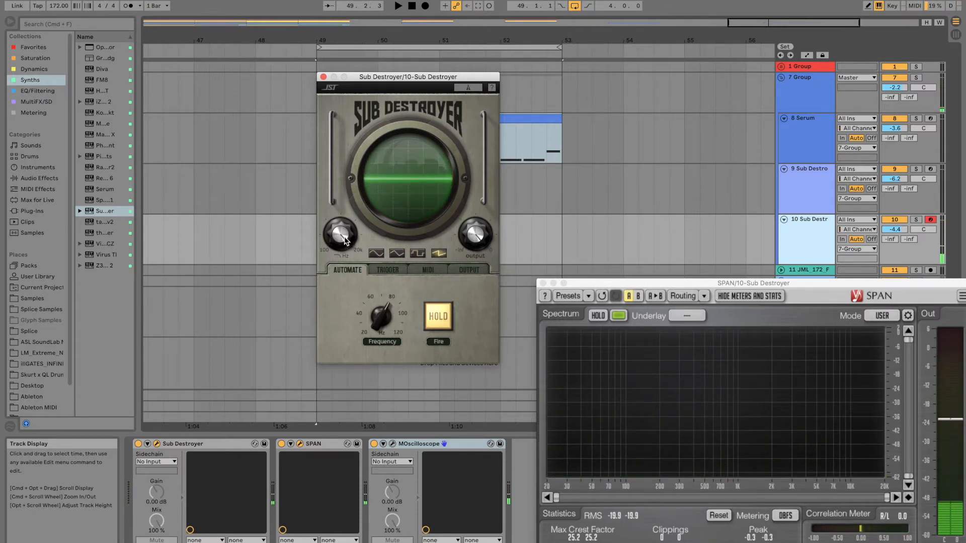
drag(344, 391, 373, 216)
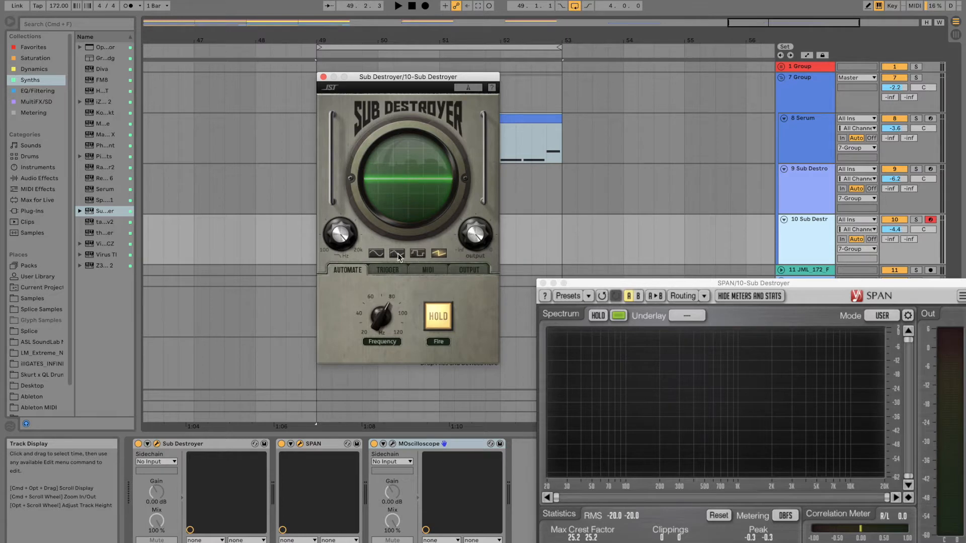
click(376, 254)
Step: Test-fire the sub drop in Sub Destroyer's Trigger mode and review its MIDI and Output settings
click(394, 270)
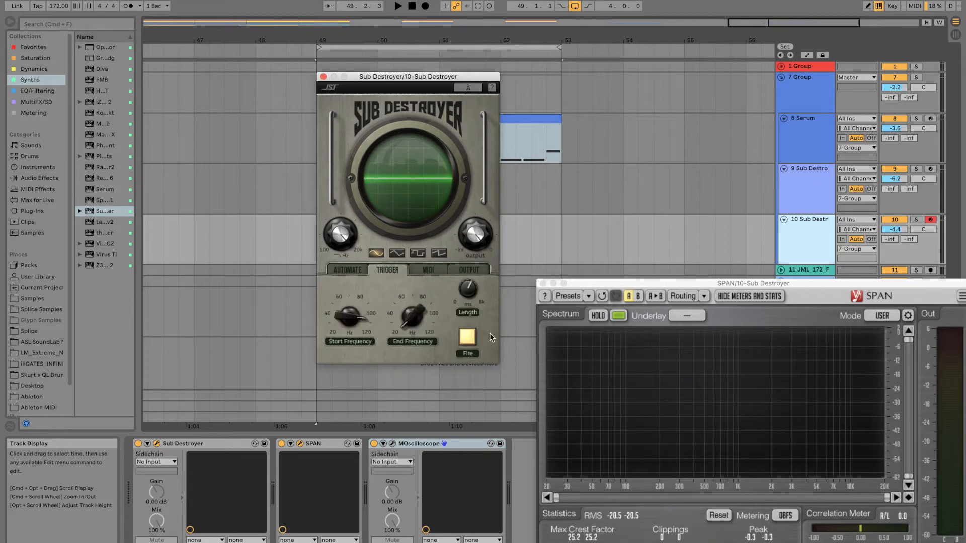
click(470, 333)
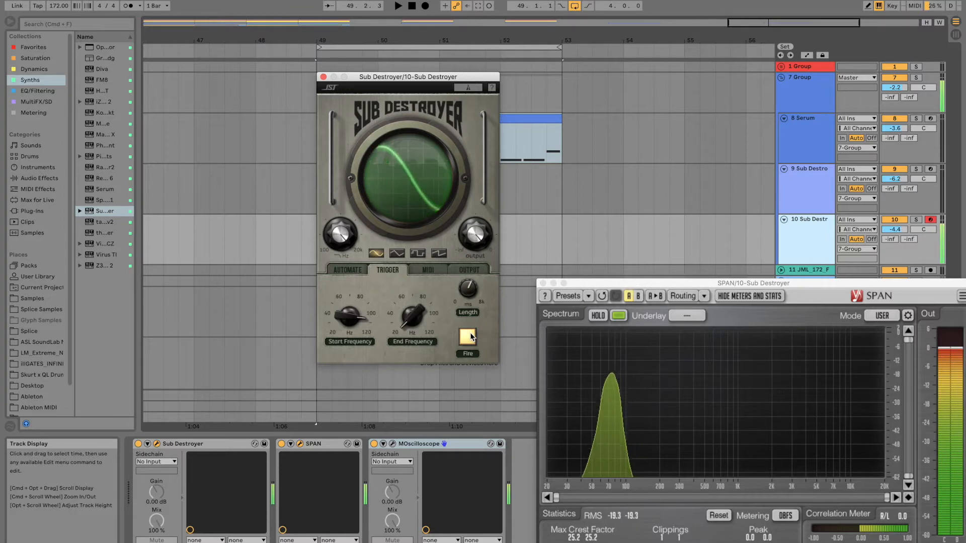
click(432, 268)
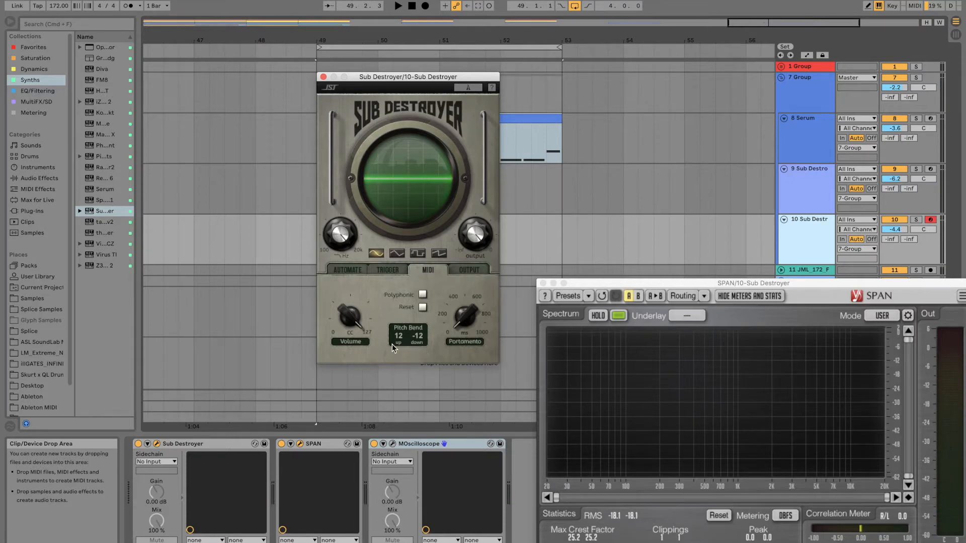
click(471, 271)
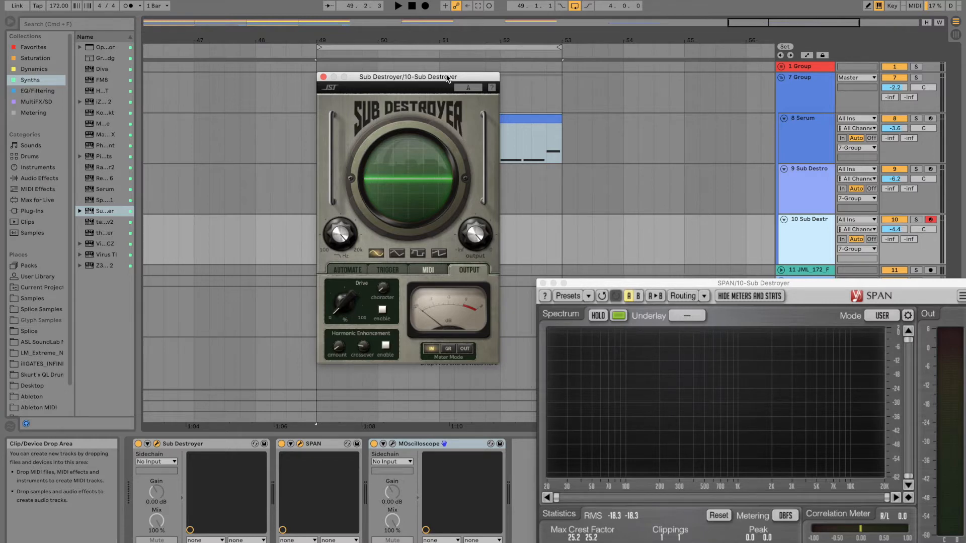
Step: Play the Serum loop without a sub layer and examine its low end in the Master track's SPAN analyzer
drag(433, 80, 440, 179)
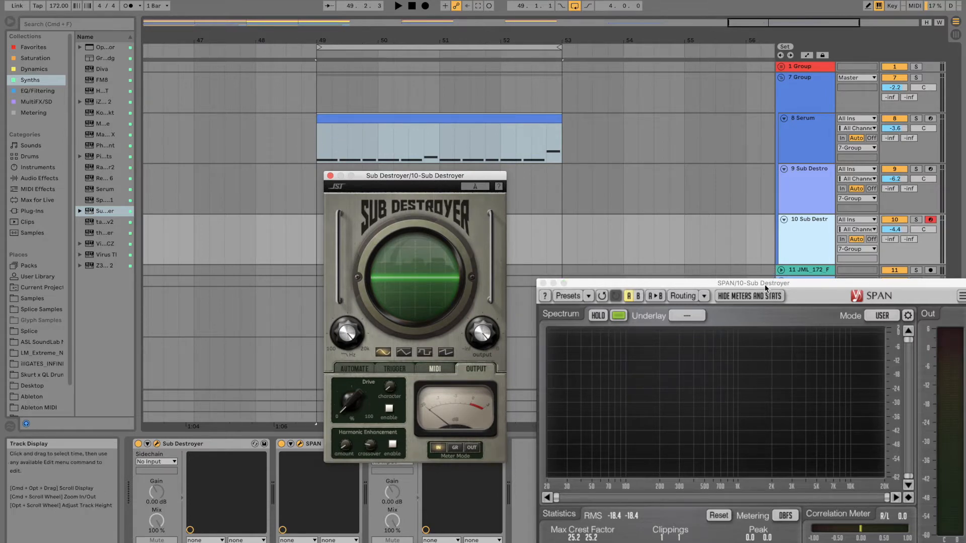
drag(727, 283, 755, 460)
click(815, 419)
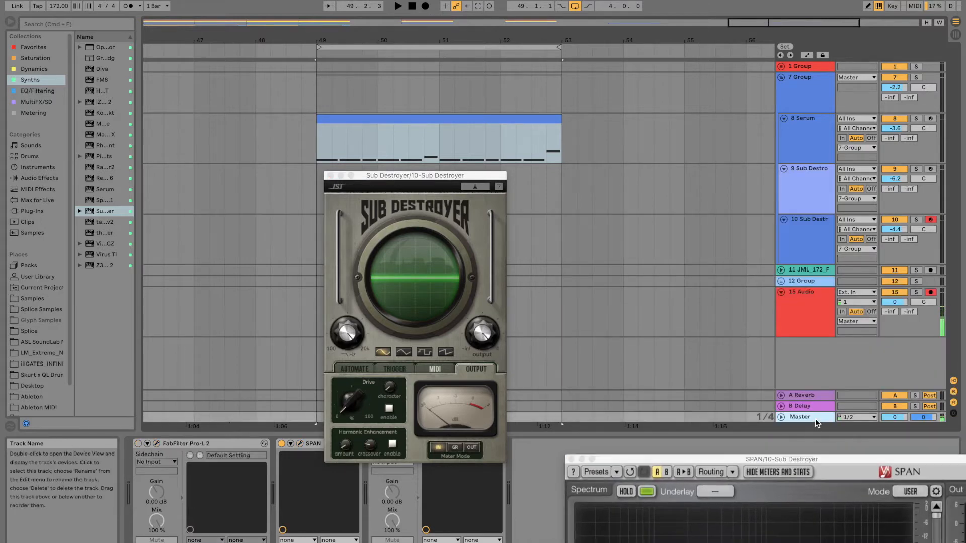
click(300, 443)
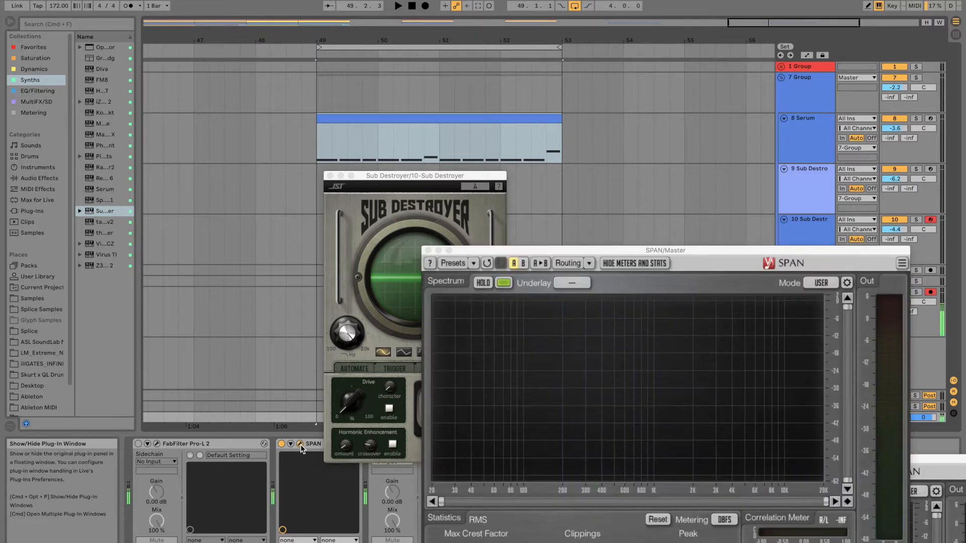
key(space)
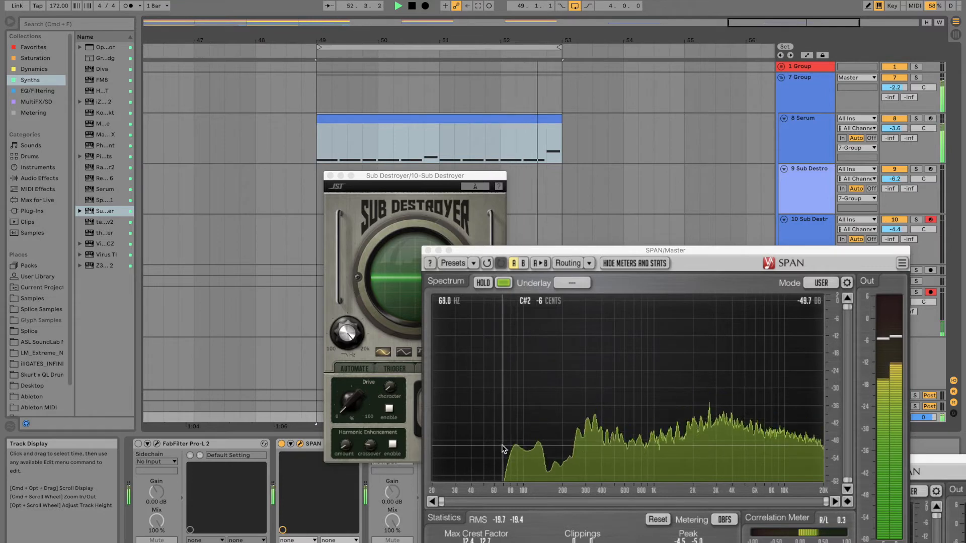
key(space)
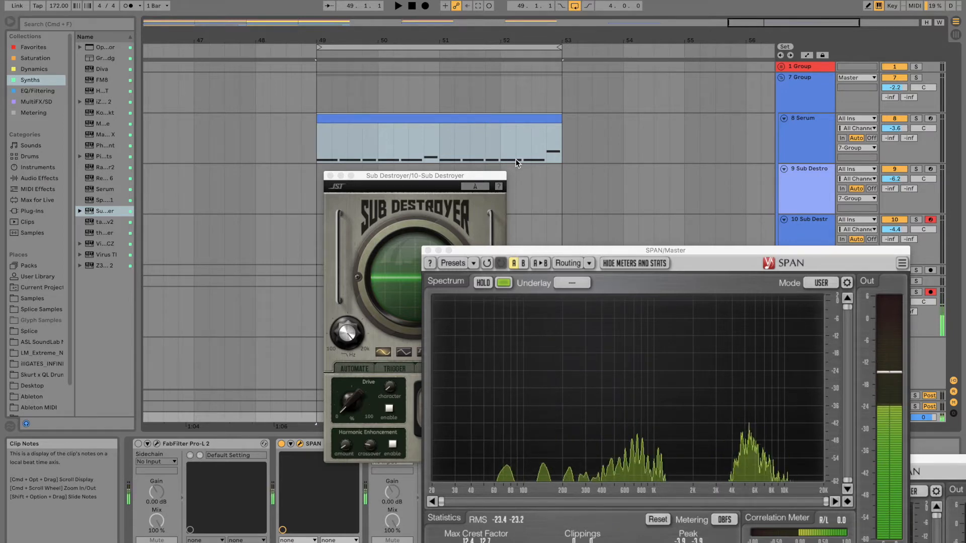
click(427, 251)
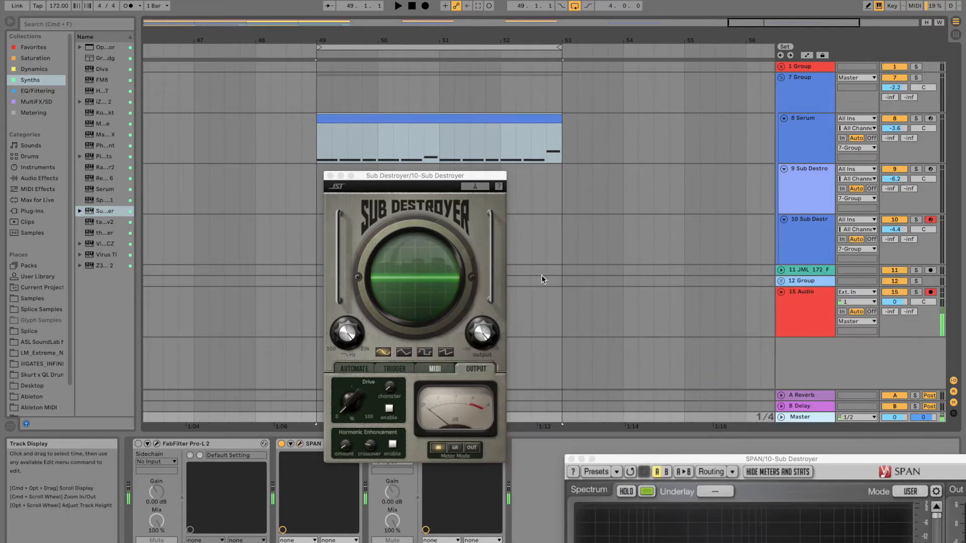
Step: Clear the plugin windows from the arrangement and copy the Serum MIDI clip onto track 9, Sub Destroyer, at the same position
drag(681, 460, 648, 336)
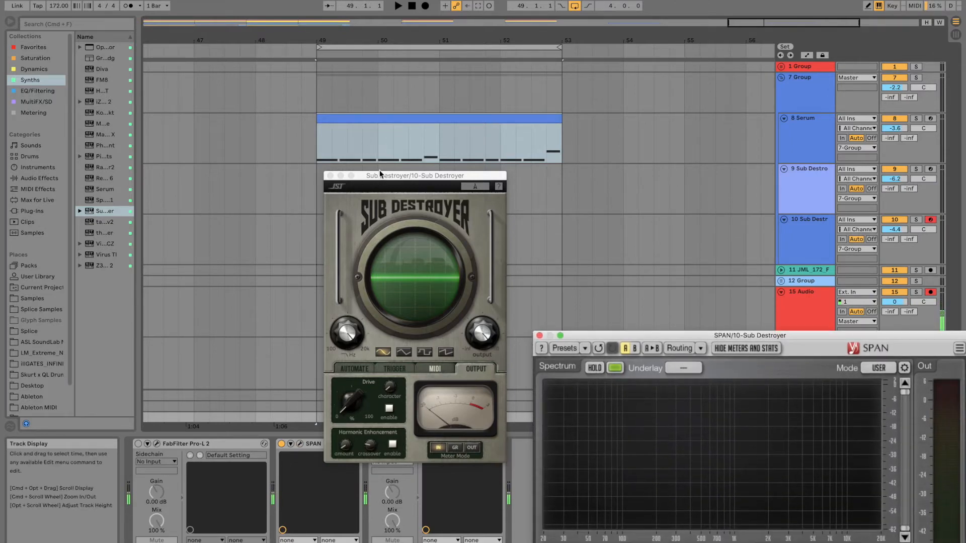
drag(379, 173, 556, 206)
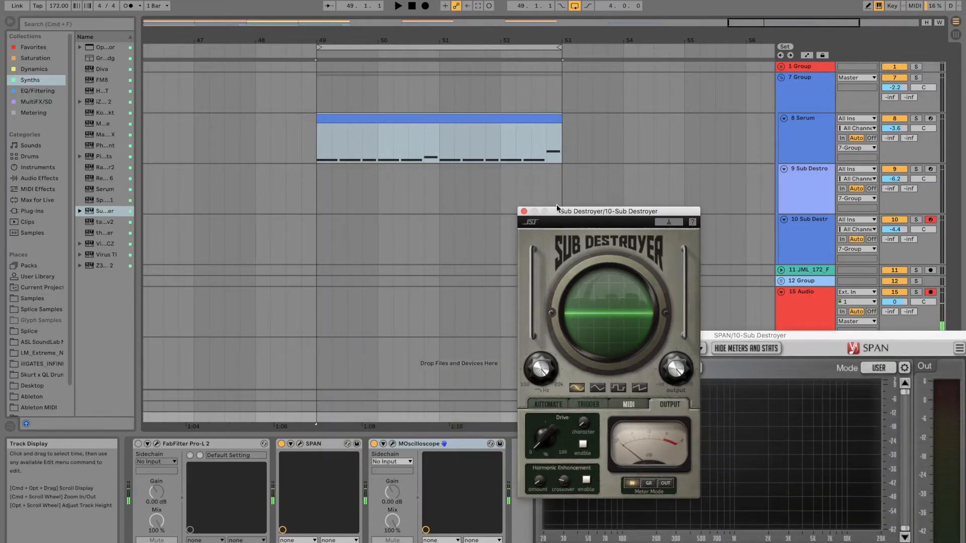
click(392, 117)
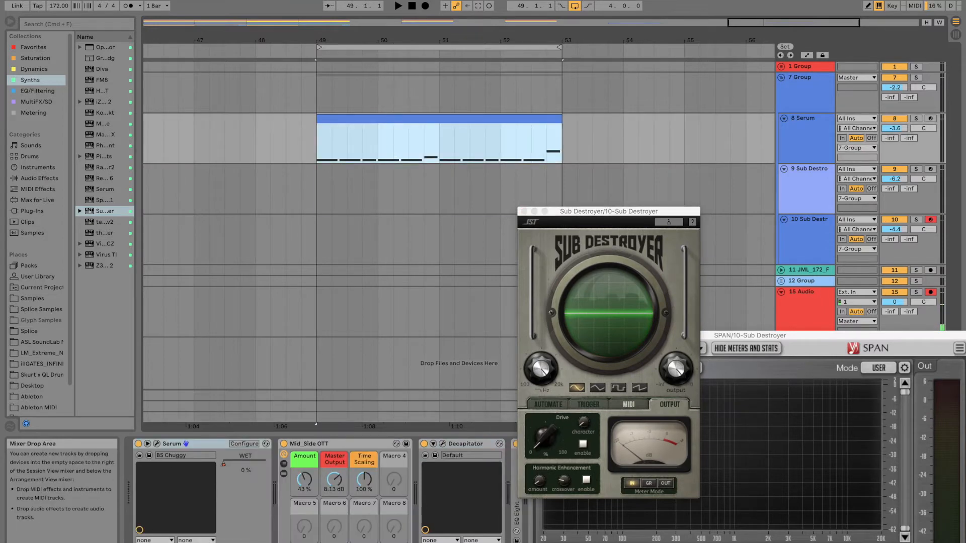
drag(393, 116, 392, 176)
Step: Transpose all notes in the copied clip on track 9 down one octave, so the clip spans F-1 to G#-1
double_click(392, 174)
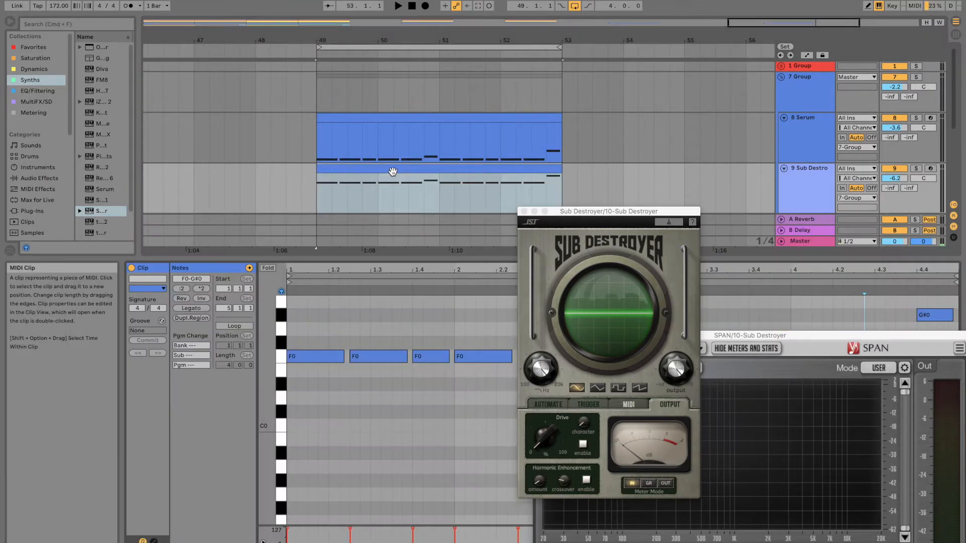
key(super+a)
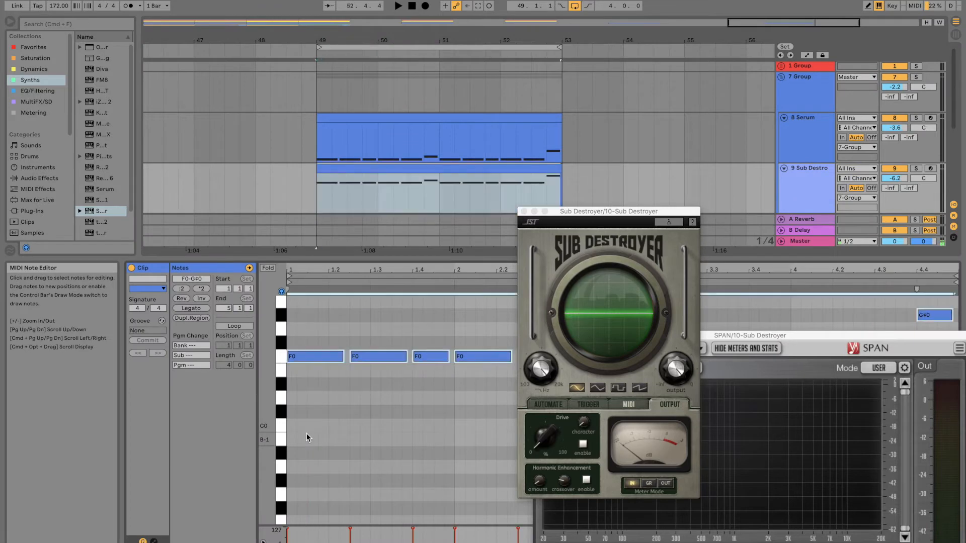
key(shift+Down)
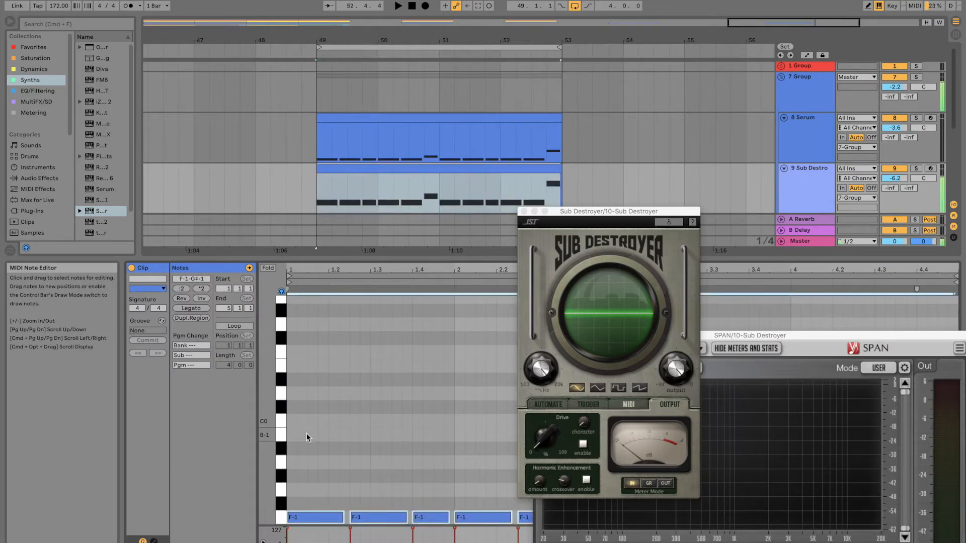
key(shift+Down)
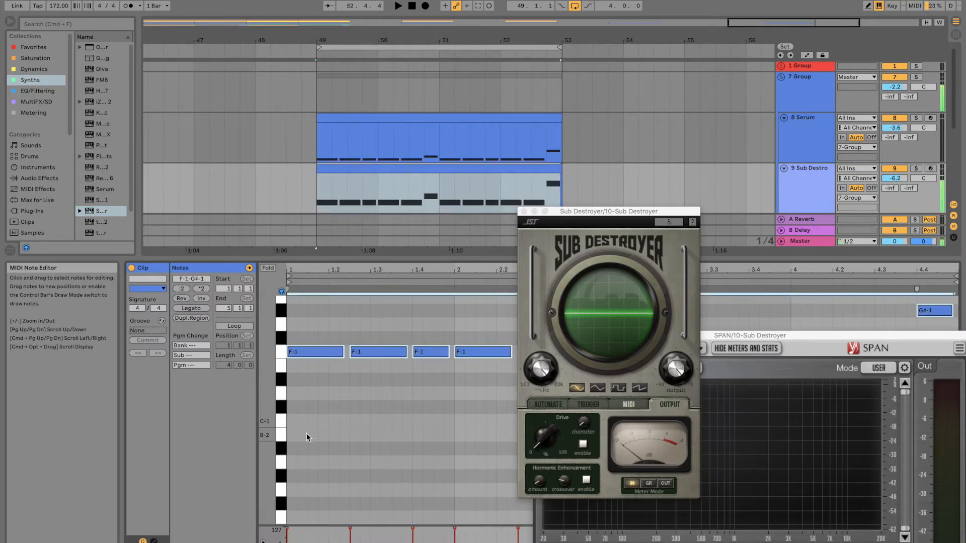
key(shift+Down)
key(shift+Up)
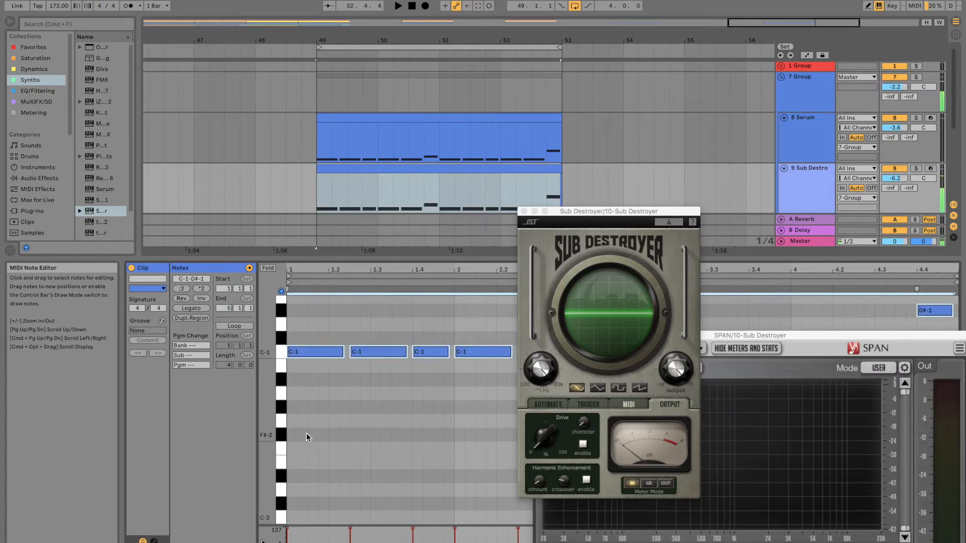
key(shift+Up)
key(Down)
key(Down)
key(Down)
key(Down)
key(Down)
key(Down)
key(Down)
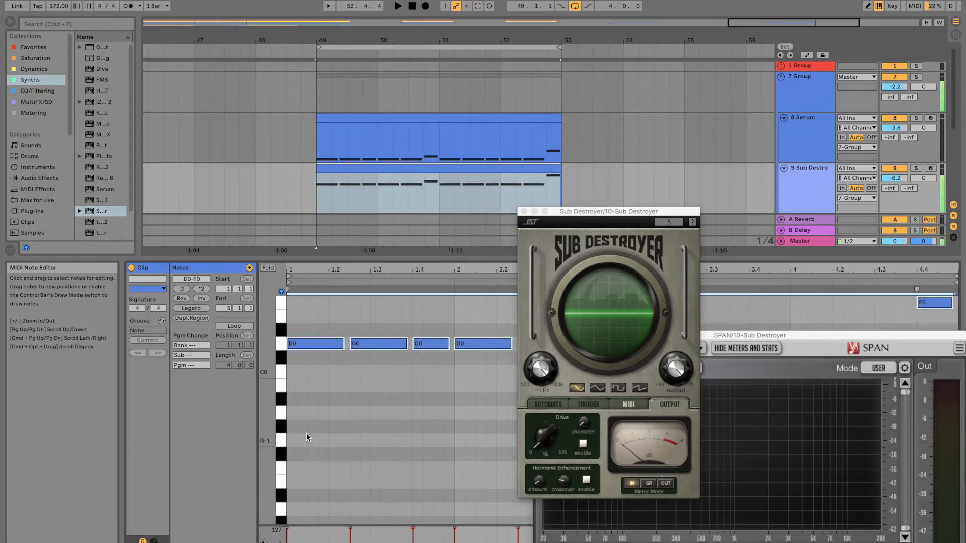
key(shift+Down)
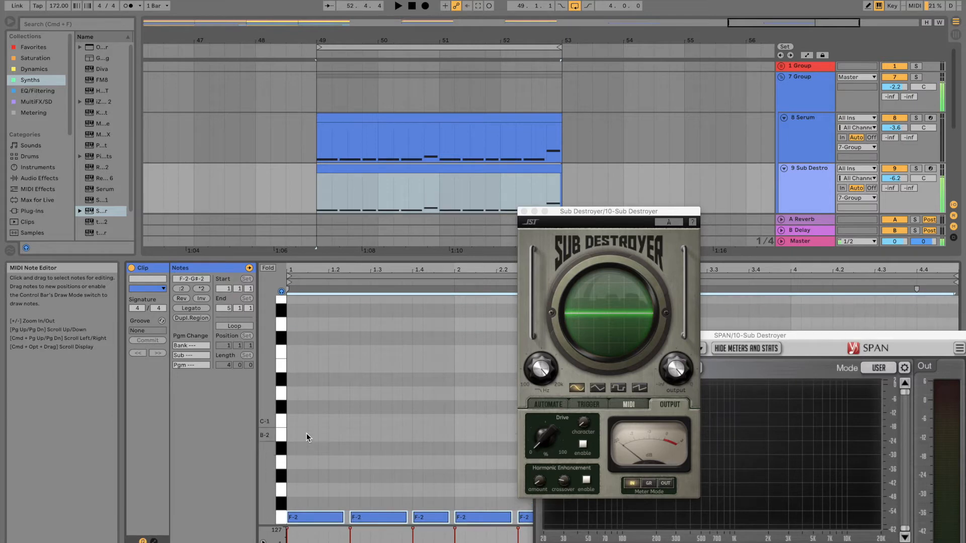
key(shift+Up)
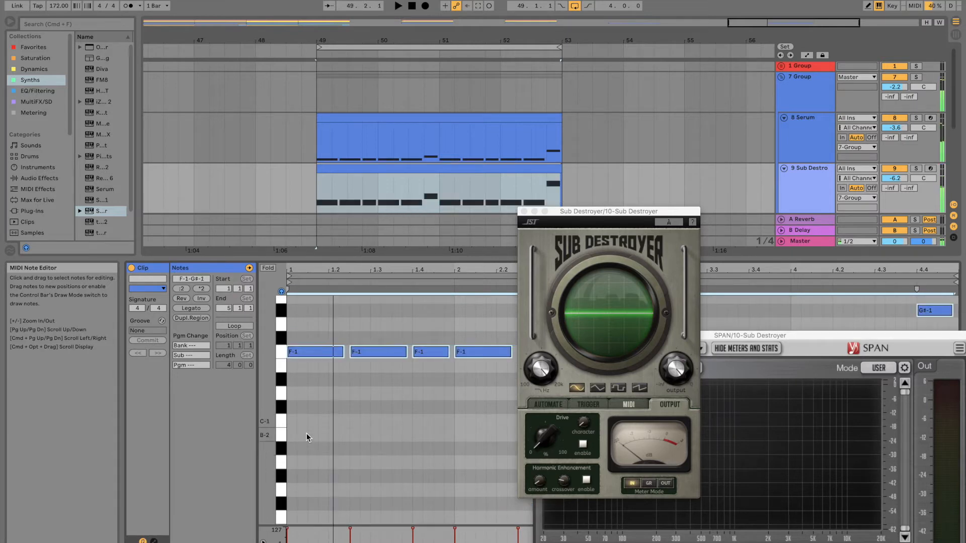
Step: Play the loop and compare the Master spectrum in SPAN with track 9 muted and unmuted
key(space)
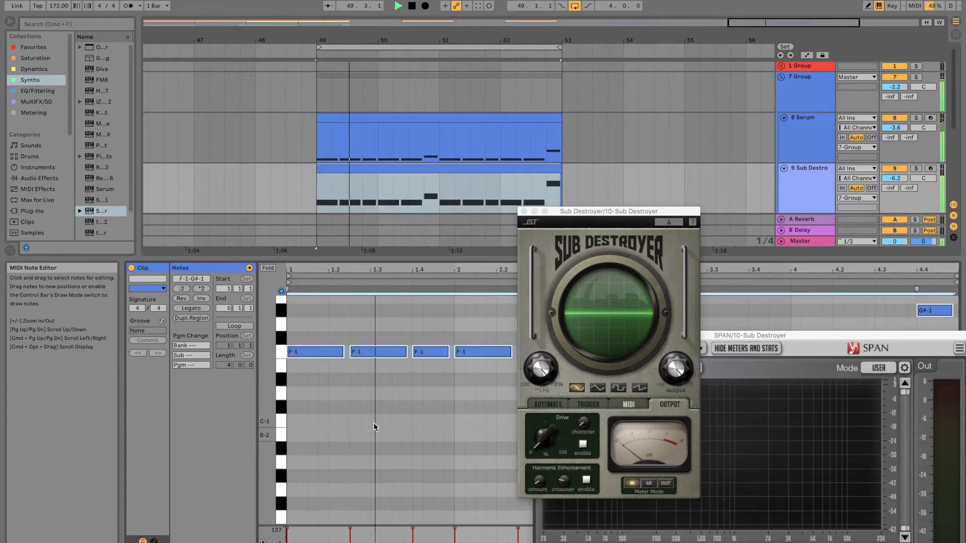
click(798, 241)
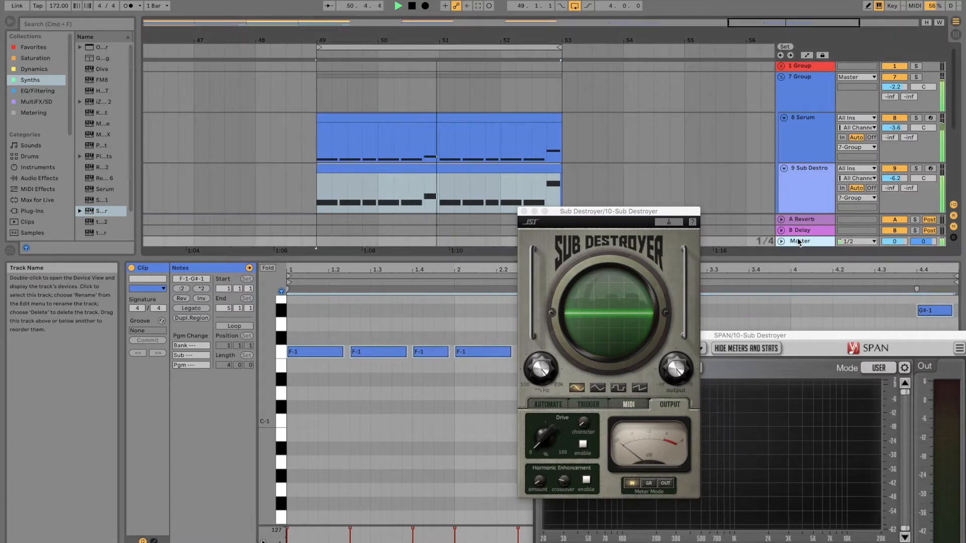
key(shift+Tab)
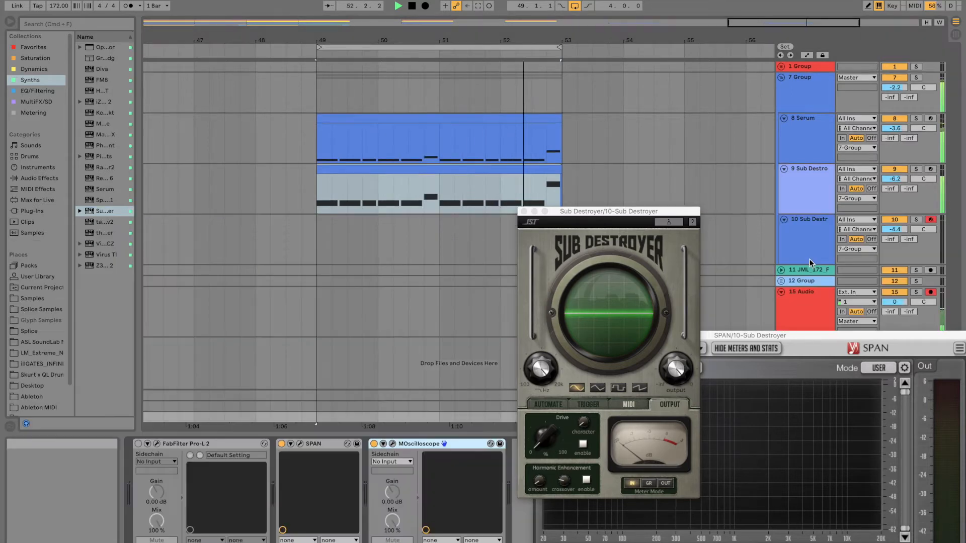
click(300, 444)
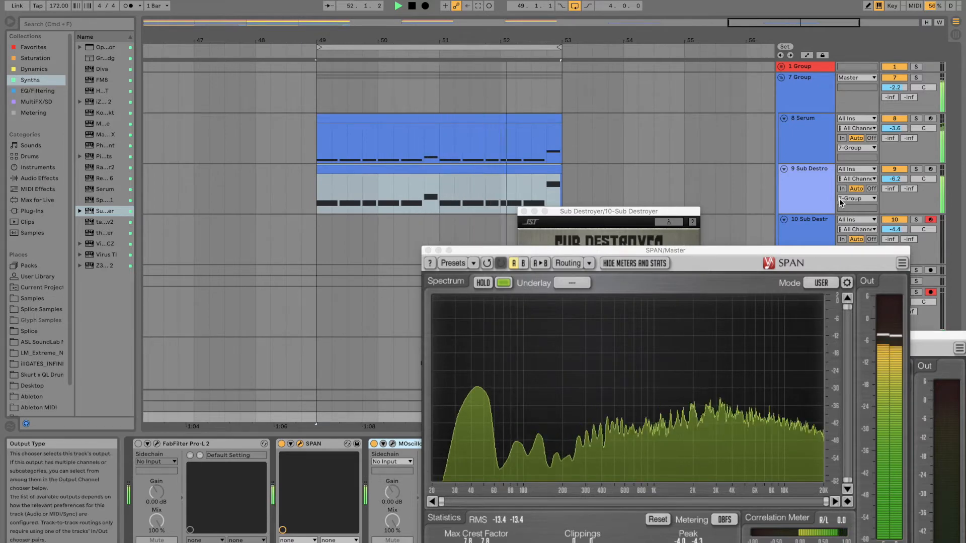
click(896, 169)
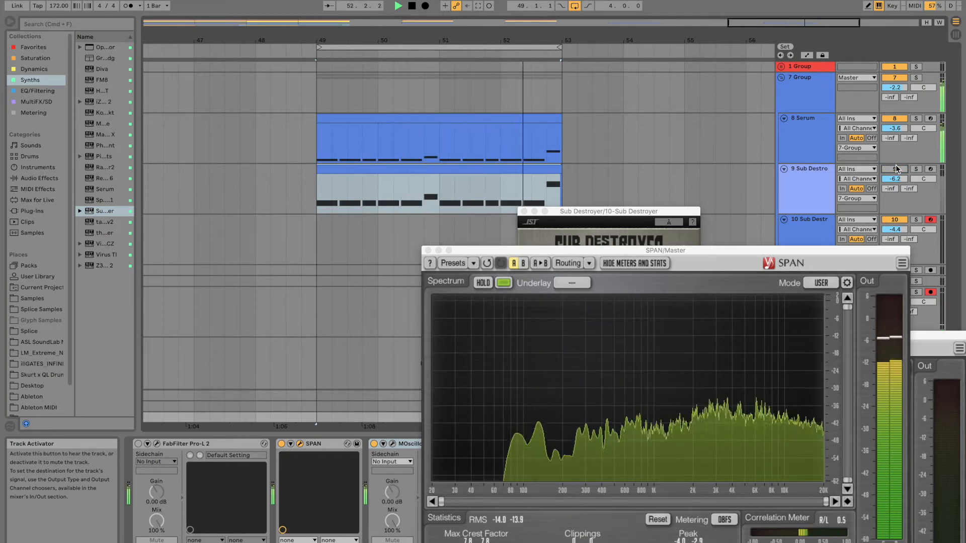
click(896, 169)
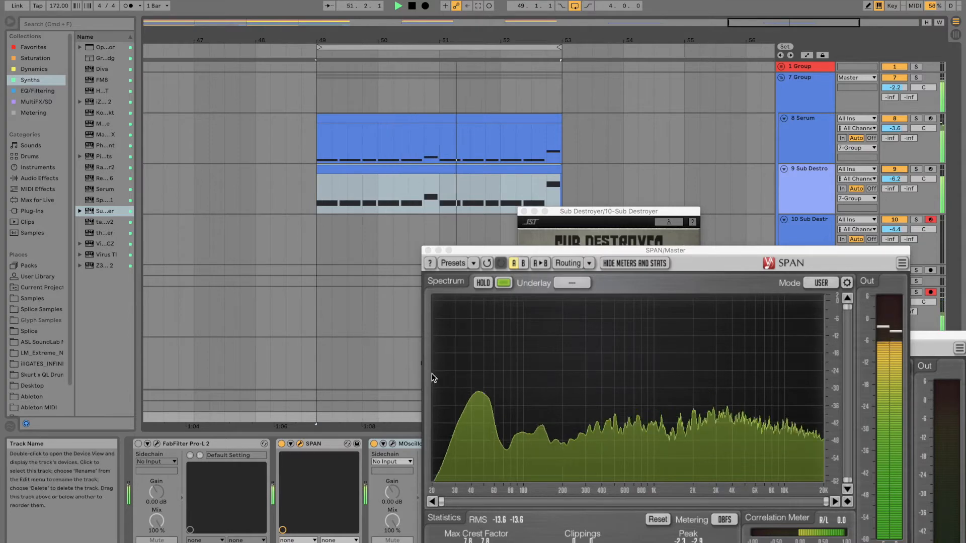
click(428, 250)
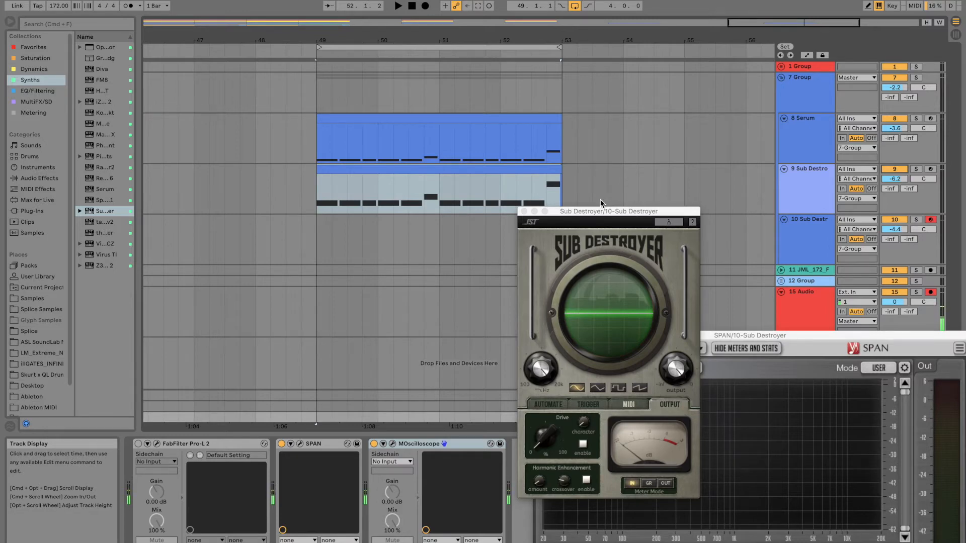
Step: Select track 10 and play a sustained test note through it, placing its Sub Destroyer and SPAN windows side by side in full view
drag(595, 215, 346, 180)
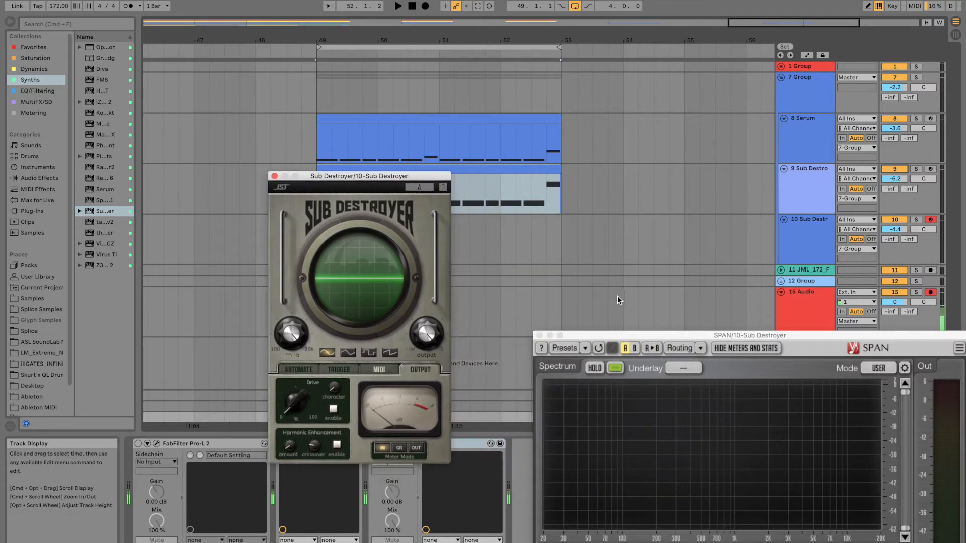
click(802, 234)
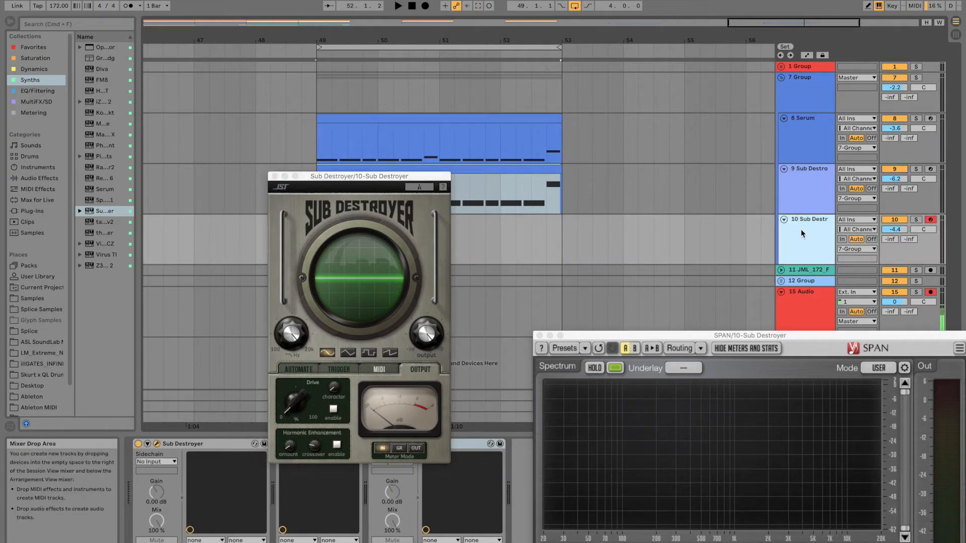
key(f)
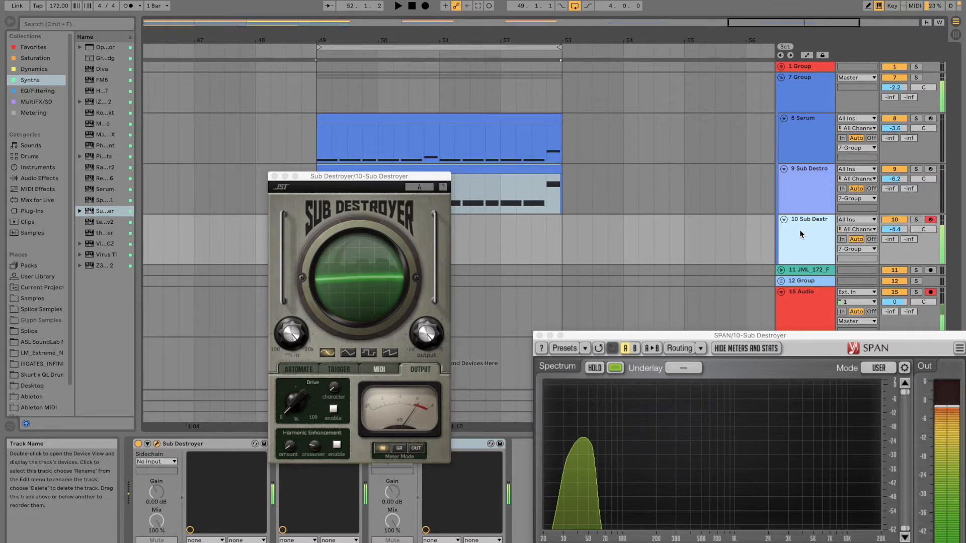
drag(680, 336, 664, 262)
drag(358, 177, 379, 104)
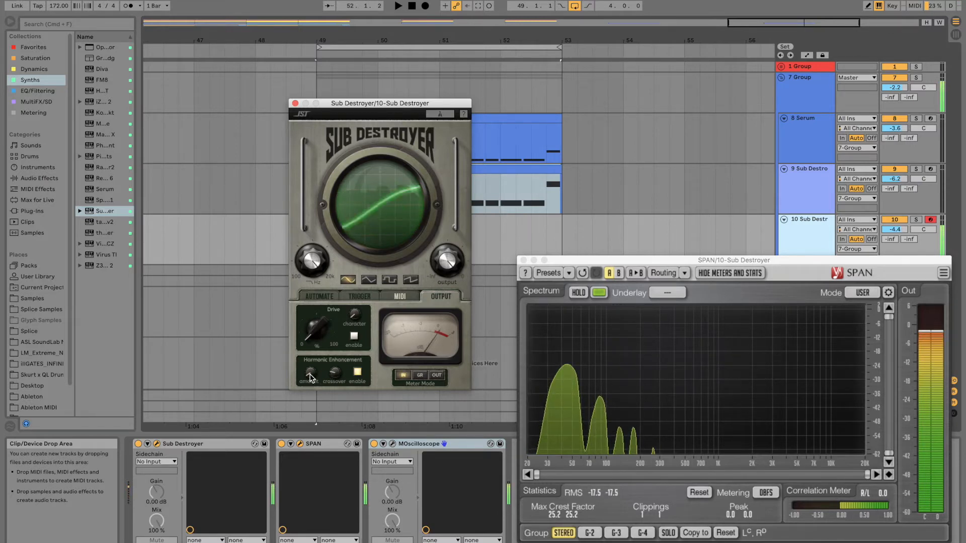
Step: Sweep the Harmonic Enhancement amount from 0 upward on the test note and watch the added harmonics in SPAN
drag(310, 375, 327, 389)
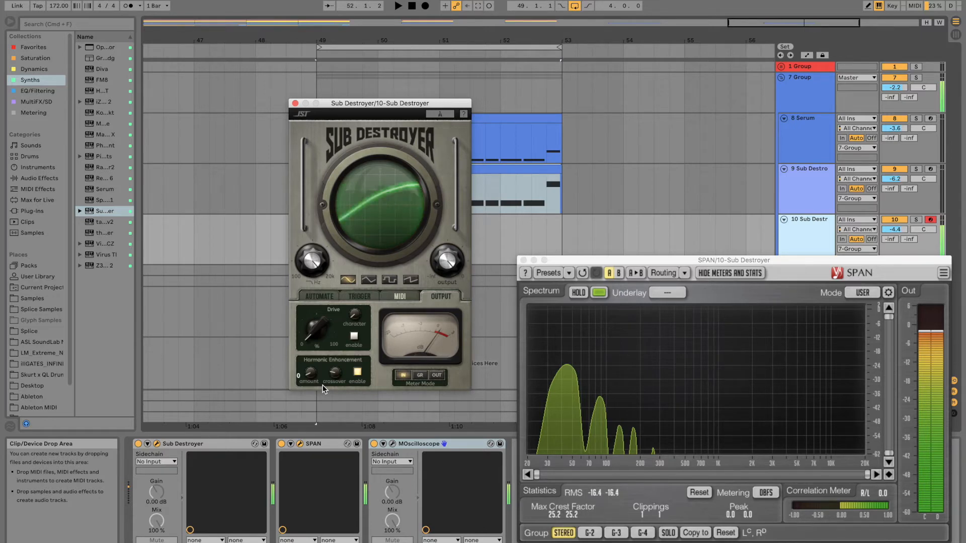
drag(322, 385, 324, 310)
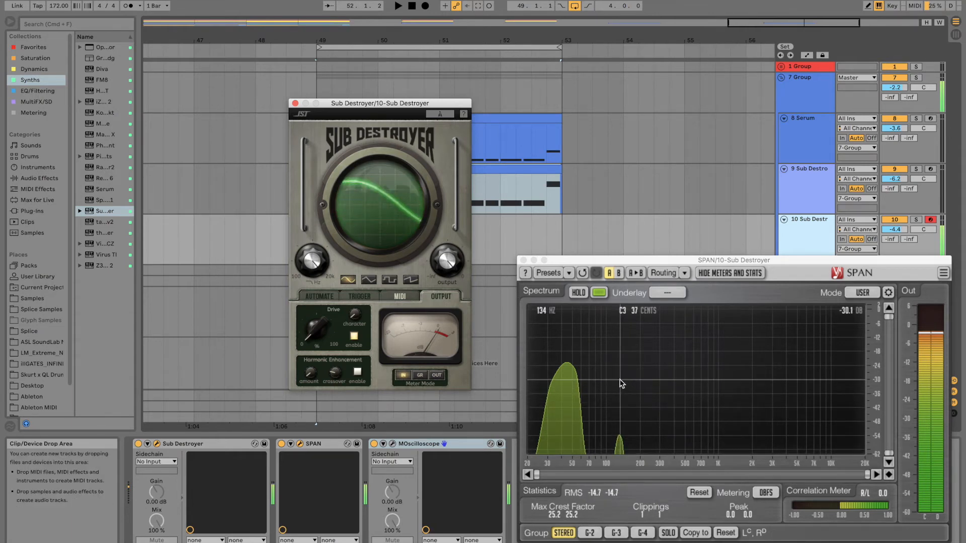
Step: Compare the test note's spectrum in SPAN with Sub Destroyer's Drive off and on and with its amount raised and lowered
click(356, 338)
click(356, 338)
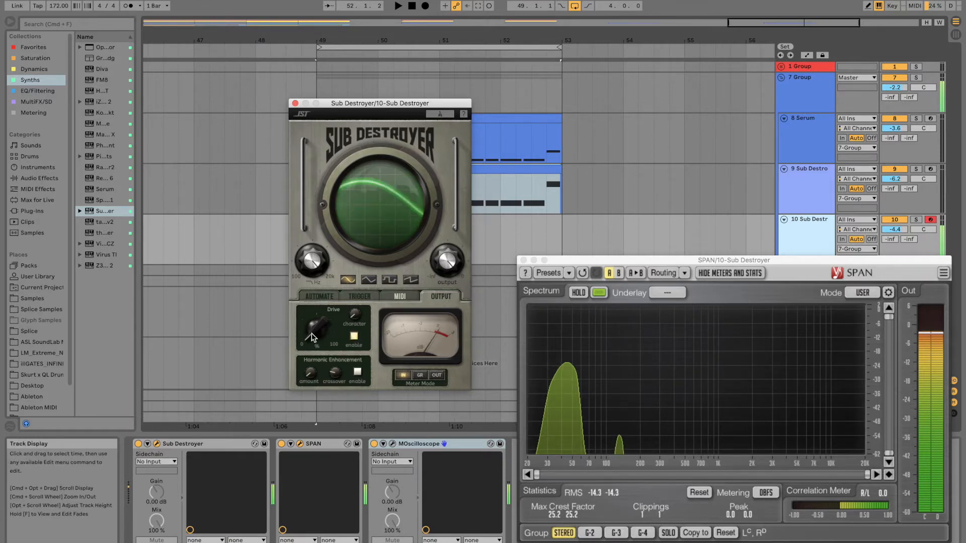
drag(312, 333, 316, 282)
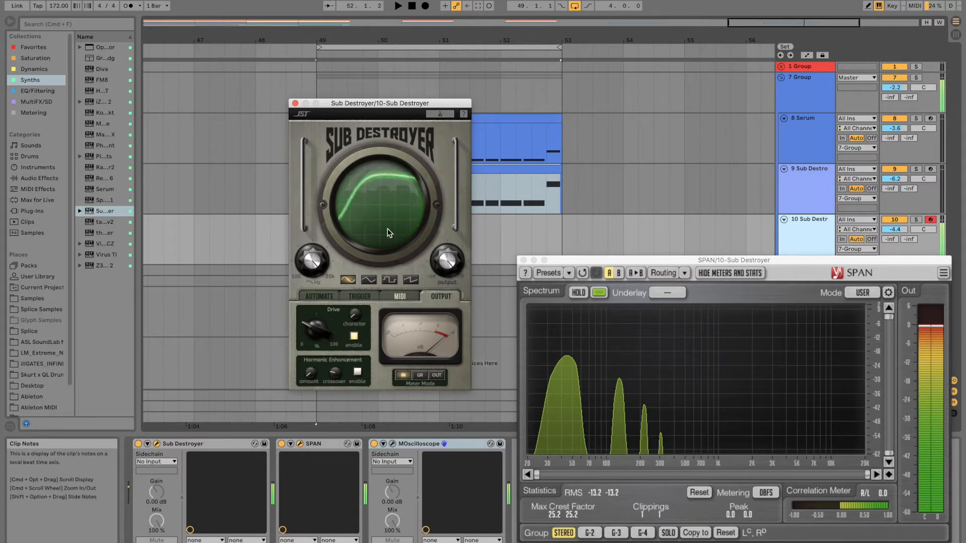
mouse_move(316, 332)
mouse_down()
mouse_move(328, 224)
mouse_move(371, 141)
mouse_move(325, 257)
mouse_move(318, 312)
mouse_move(327, 241)
mouse_move(325, 333)
mouse_up()
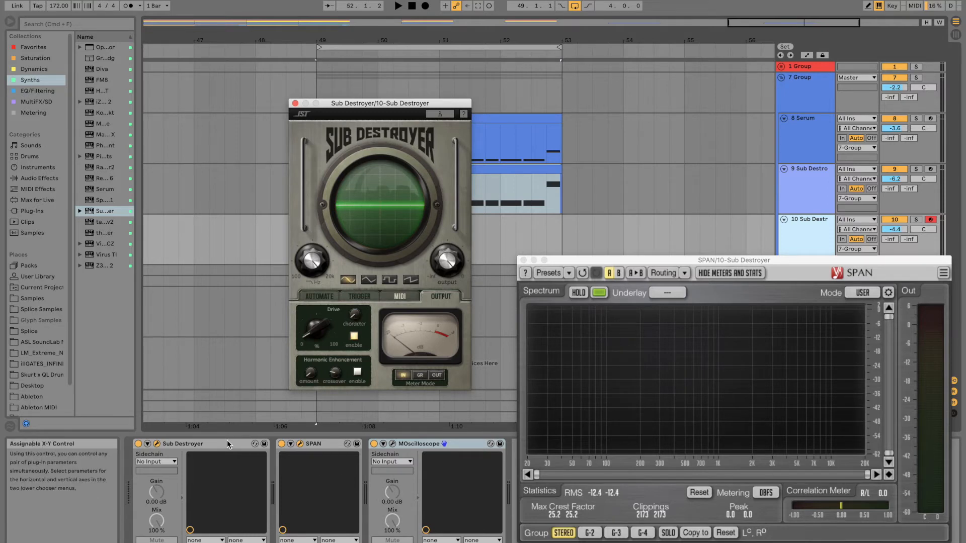
Step: Open MOscilloscope on track 10 and compare the sine waveform with Drive off, on, and at increasing amounts
click(393, 444)
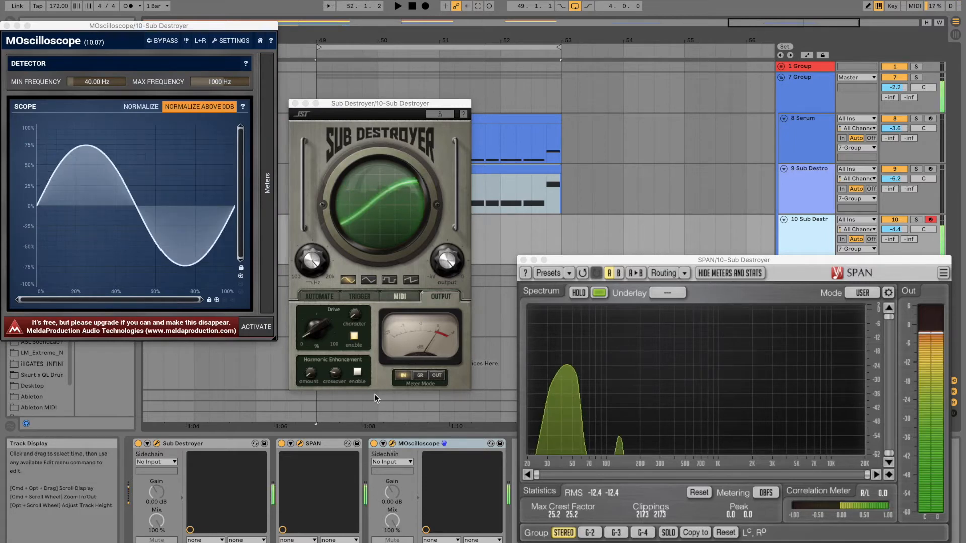
click(352, 334)
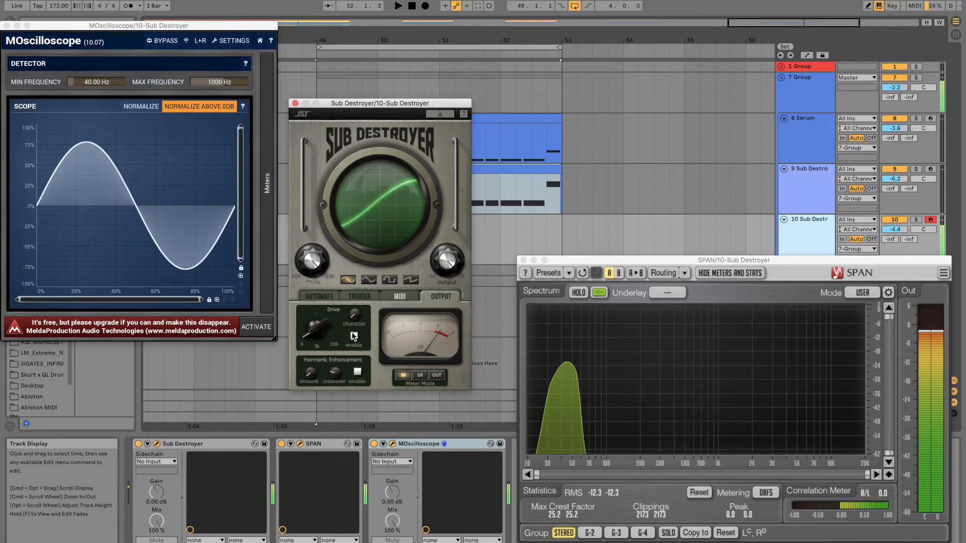
click(354, 335)
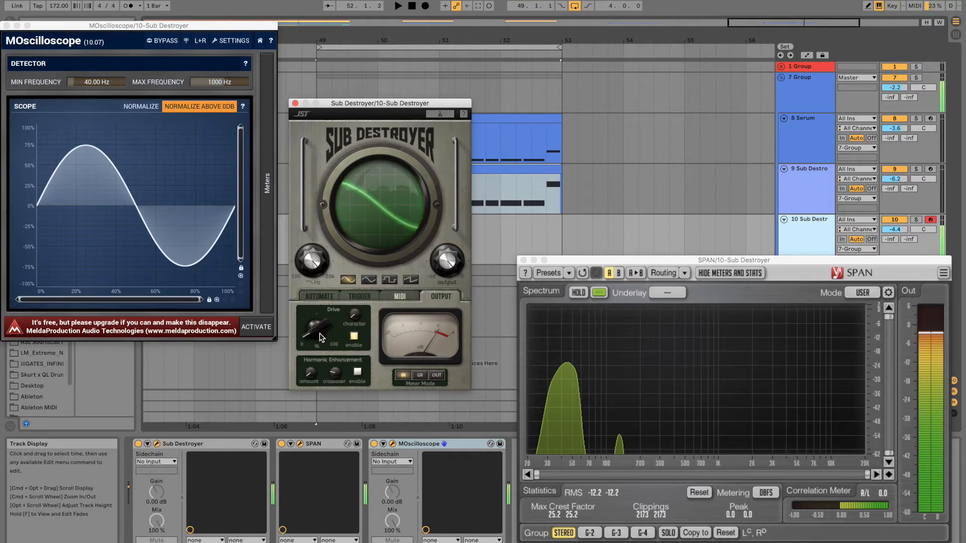
drag(319, 336, 329, 196)
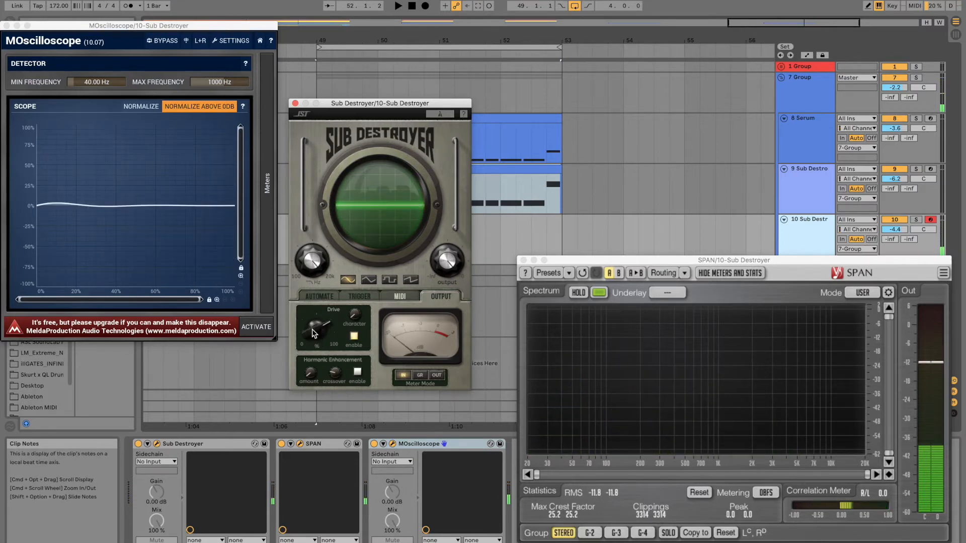
drag(311, 327, 302, 216)
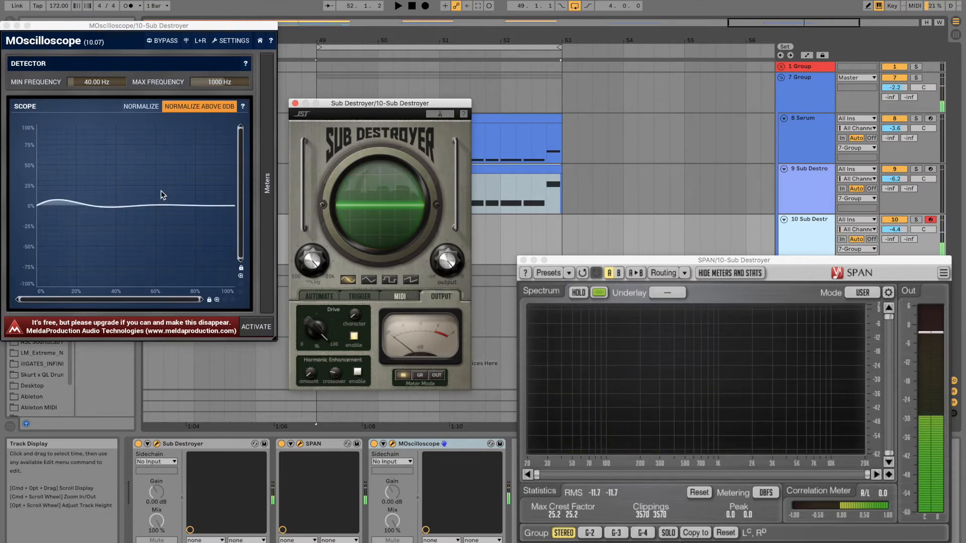
Step: Audition the square waveform for comparison, return the oscillator to sine, and set the Drive amount to 81.7
click(390, 279)
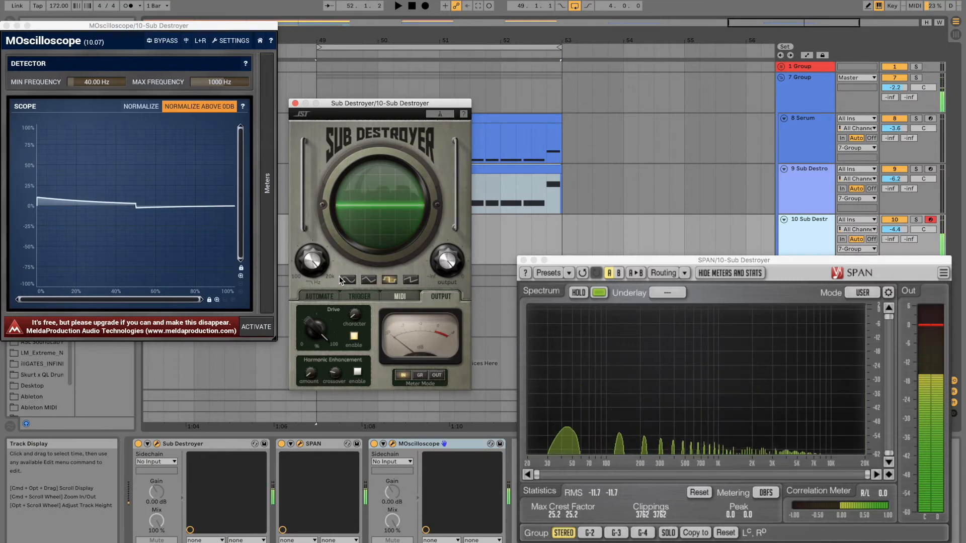
click(354, 336)
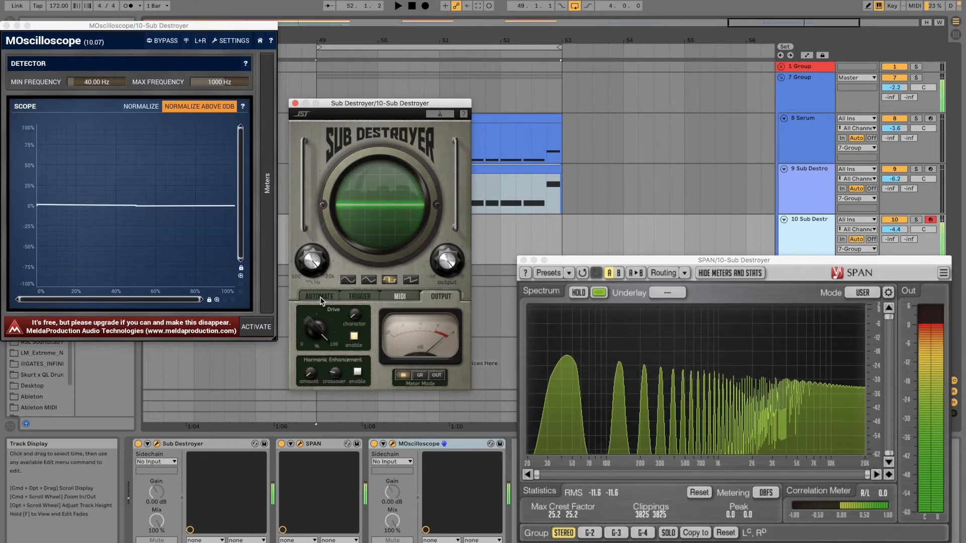
click(348, 279)
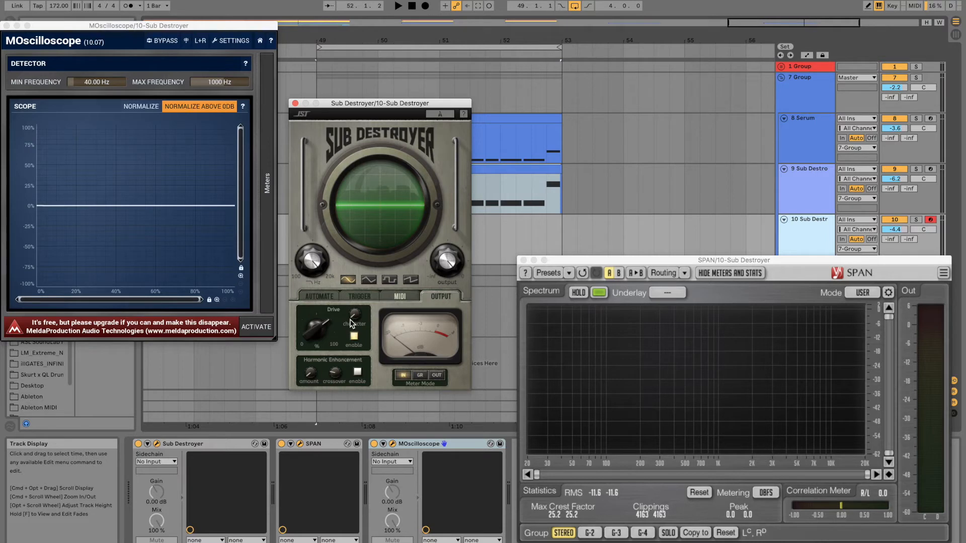
drag(320, 332, 327, 306)
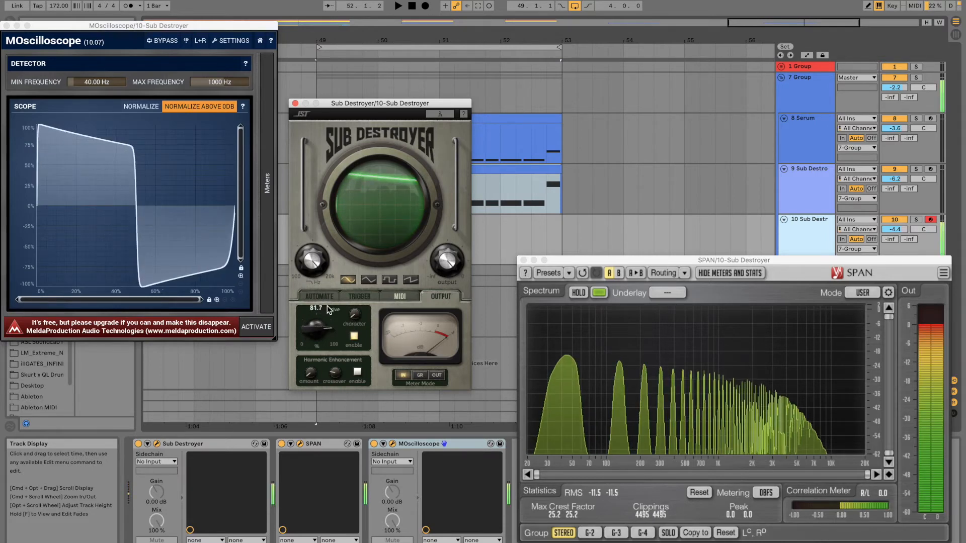
Step: Vary the Drive character and raise the Drive amount to maximum while playing notes, examining the shape in MOscilloscope and the harmonics in SPAN
mouse_move(356, 318)
mouse_move(356, 318)
mouse_down()
mouse_move(351, 261)
mouse_move(368, 203)
mouse_move(347, 328)
mouse_up()
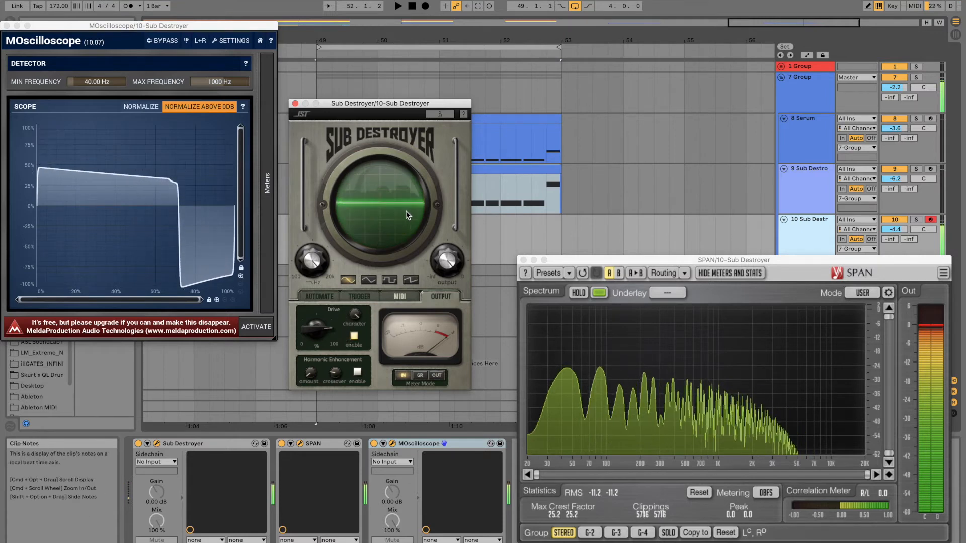
drag(319, 323, 319, 295)
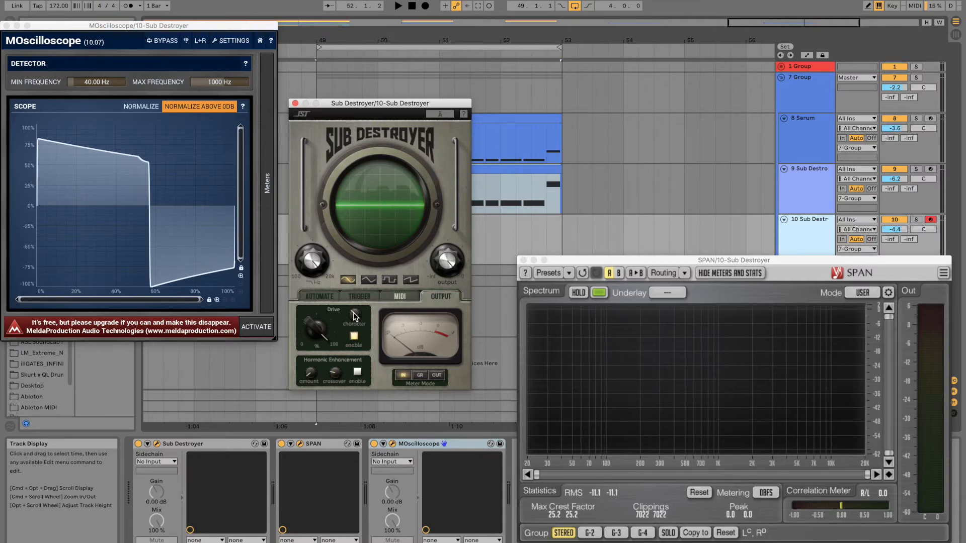
key(f)
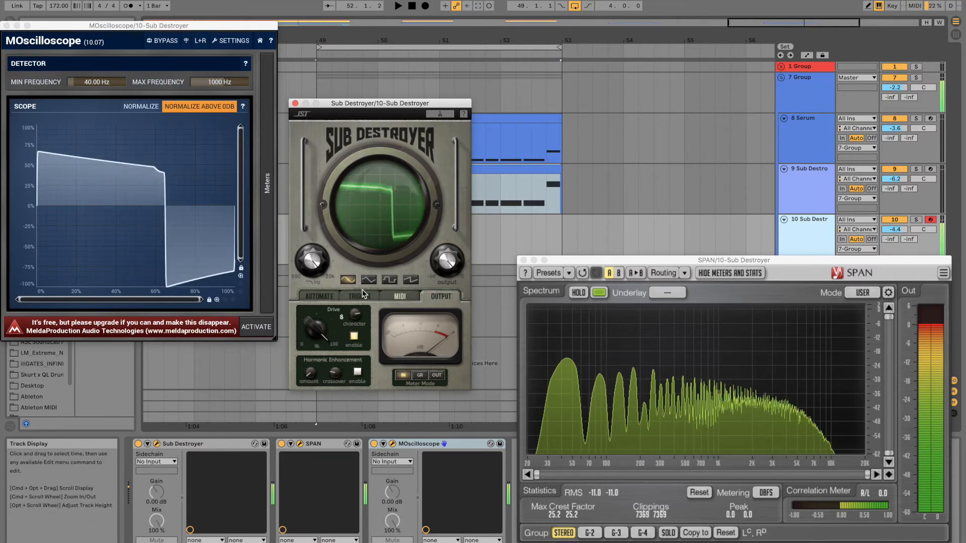
drag(335, 204, 357, 318)
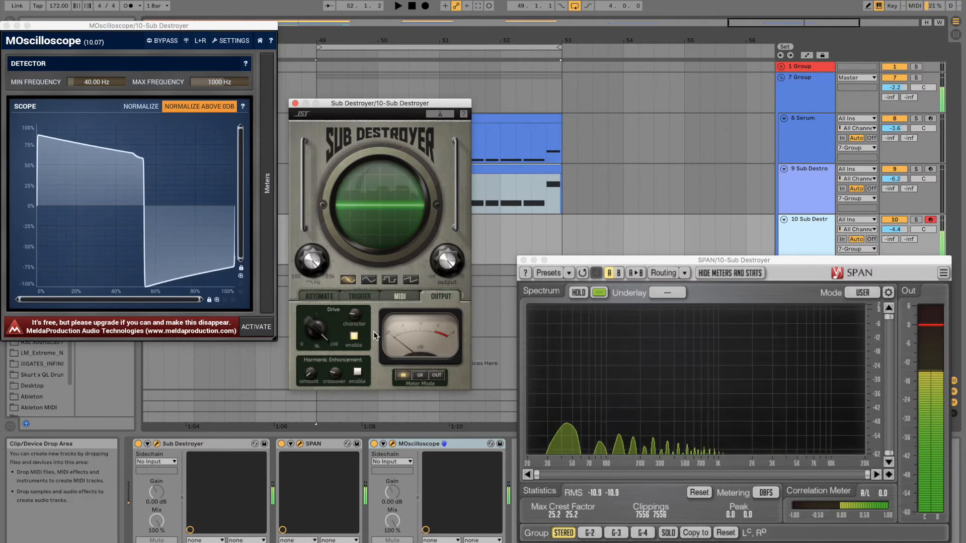
key(f)
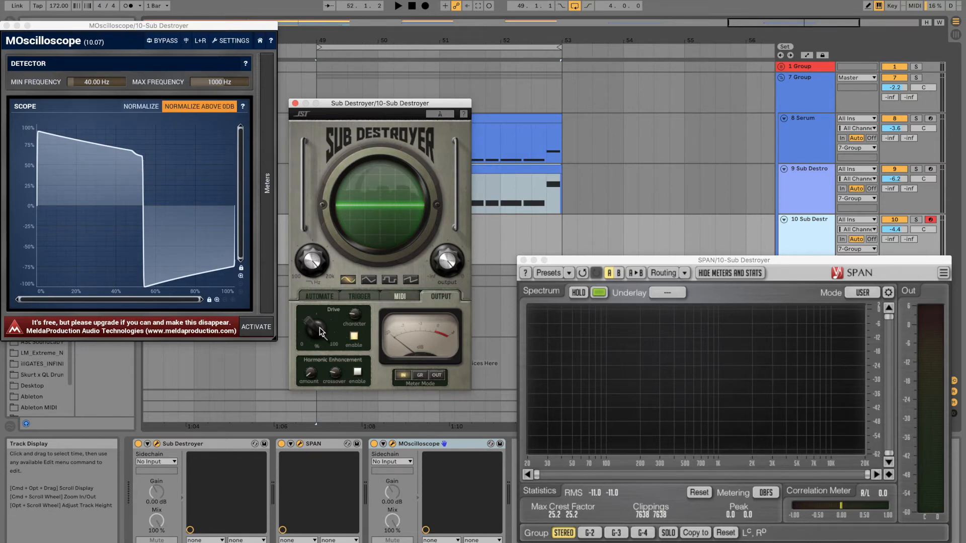
Step: Compare the driven sine wave with Drive switched off and on in MOscilloscope and SPAN
click(354, 337)
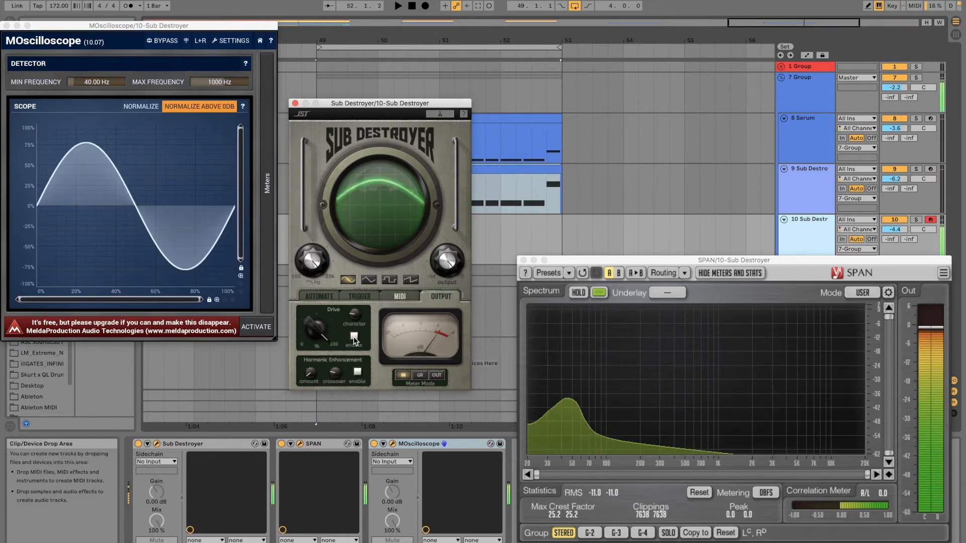
click(353, 337)
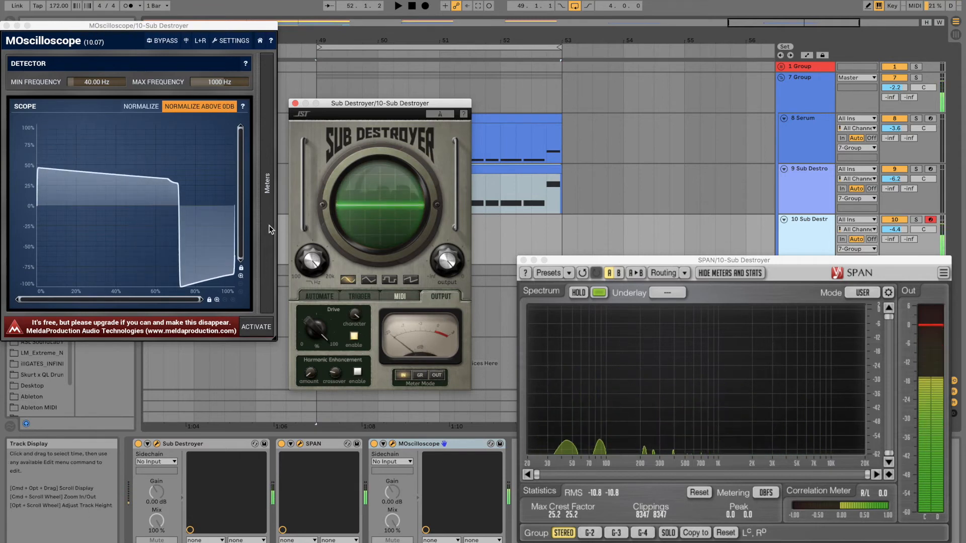
click(353, 335)
click(354, 335)
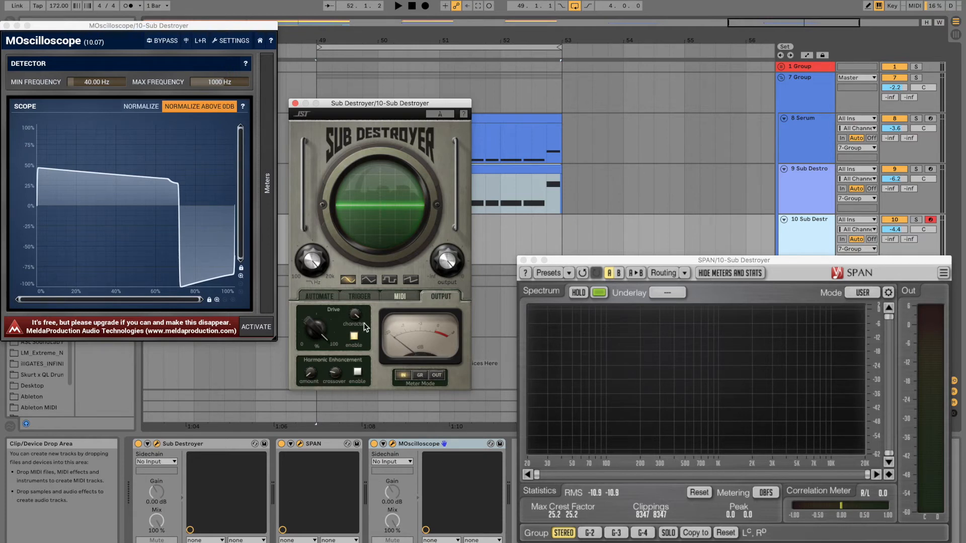
Step: Switch Drive off, enable Harmonic Enhancement, and raise its amount to 6 while playing a test note
click(357, 337)
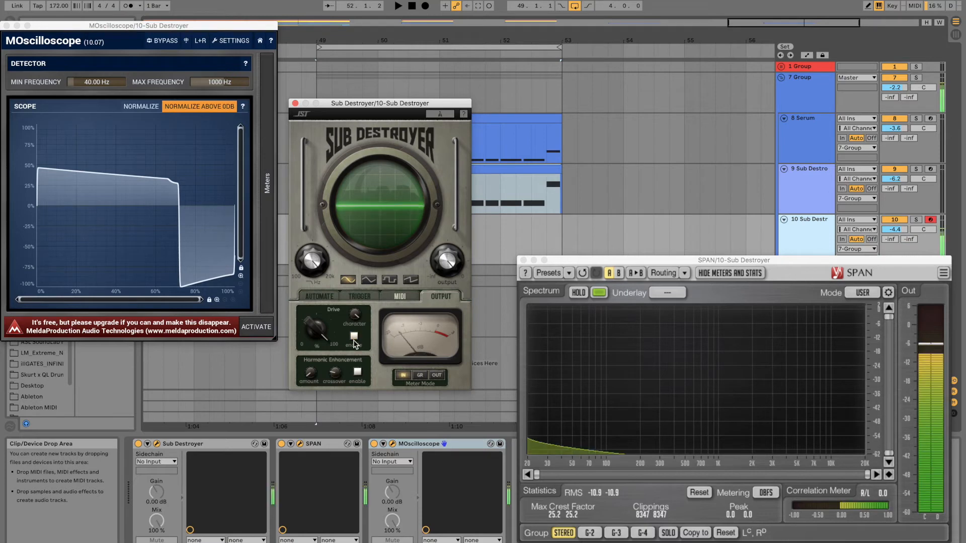
click(357, 372)
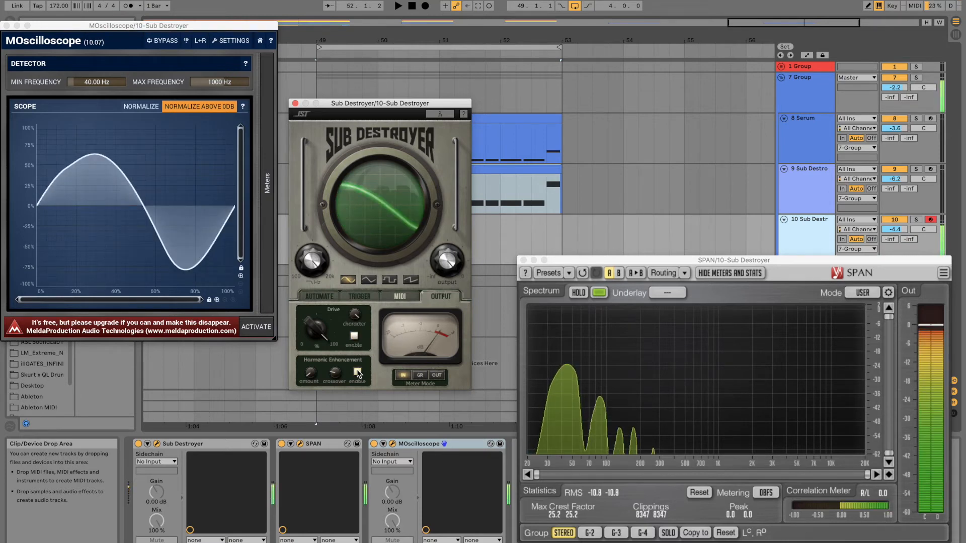
drag(309, 375, 314, 309)
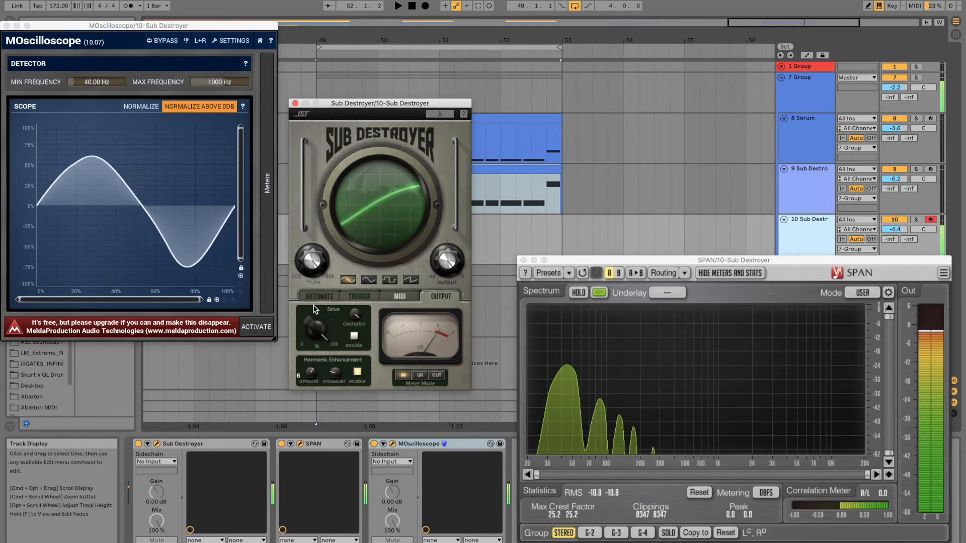
drag(358, 211, 391, 240)
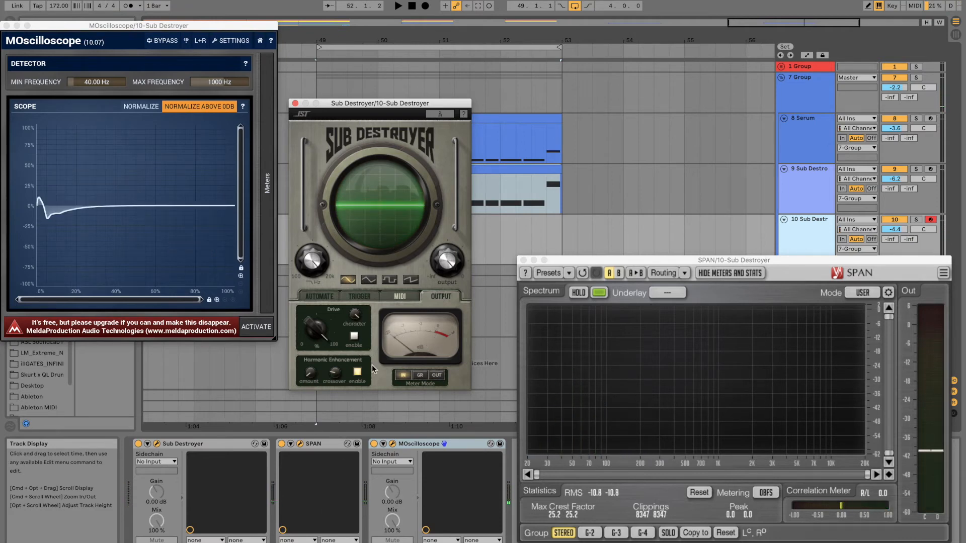
Step: Enable Drive together with Harmonic Enhancement and lower the Drive character while playing a test note
click(354, 337)
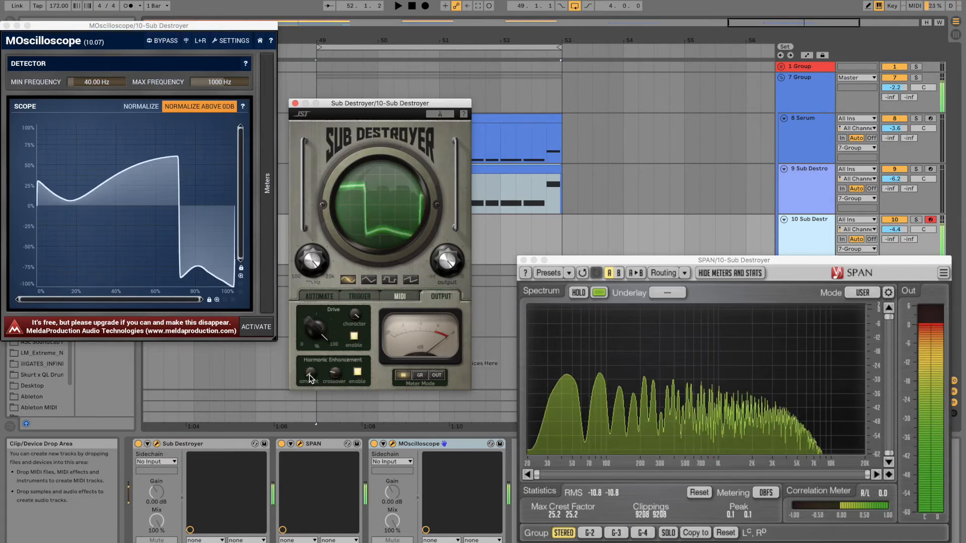
drag(355, 315, 355, 372)
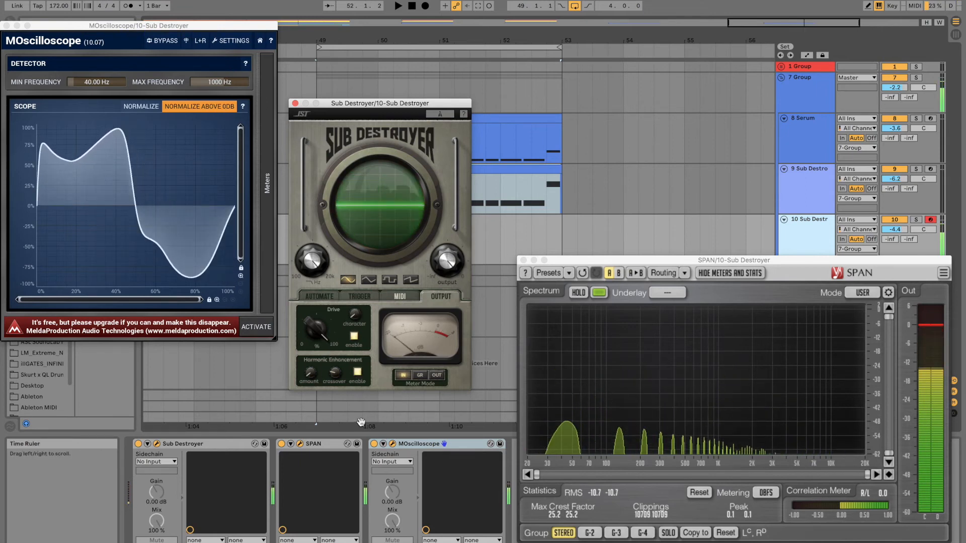
key(f)
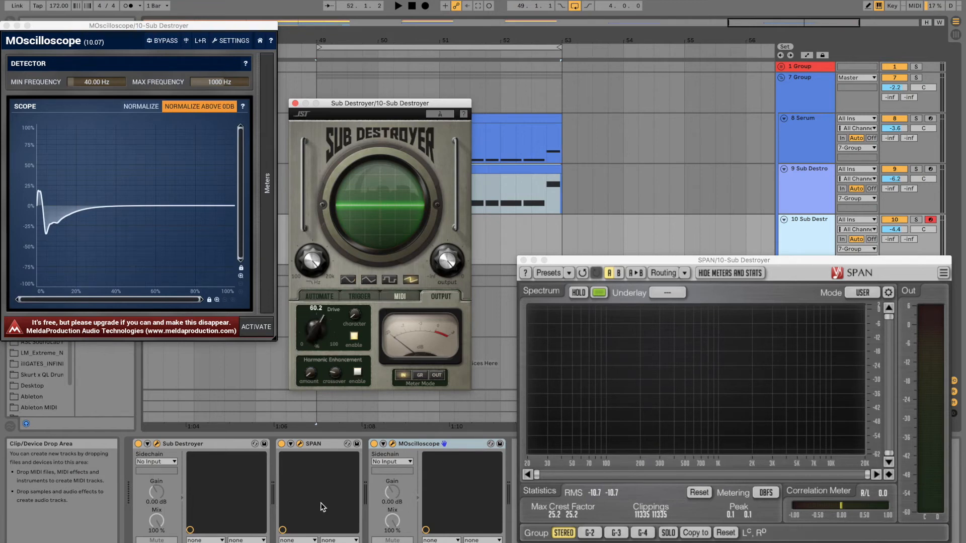
Step: Raise Drive to maximum and vary its character on the sawtooth waveform, and repeat the character change on the triangle waveform
drag(315, 542, 320, 359)
drag(355, 313, 361, 340)
drag(395, 268, 398, 214)
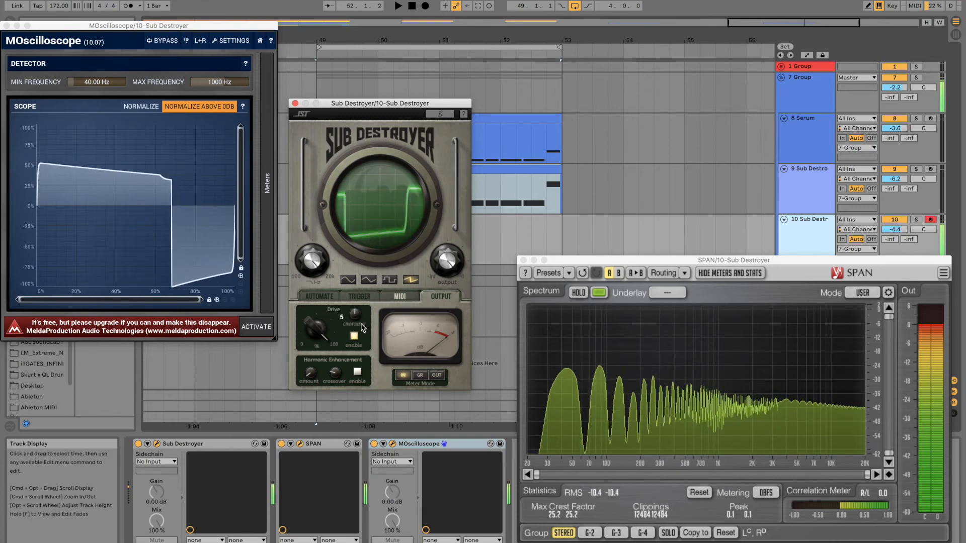
click(368, 280)
drag(355, 314, 319, 409)
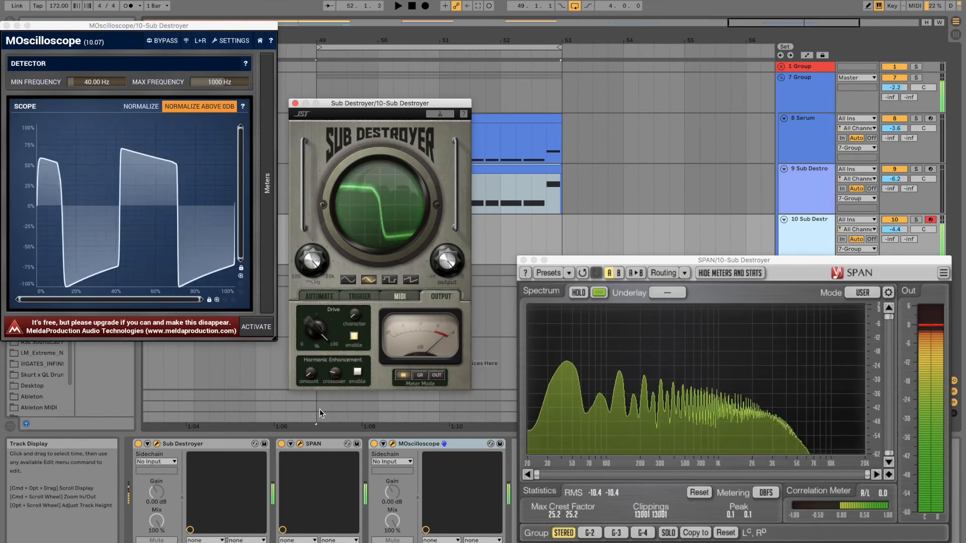
Step: Enable Harmonic Enhancement at amount 10, vary the Drive character on the triangle waveform, and adjust Drive on the sawtooth waveform
click(358, 372)
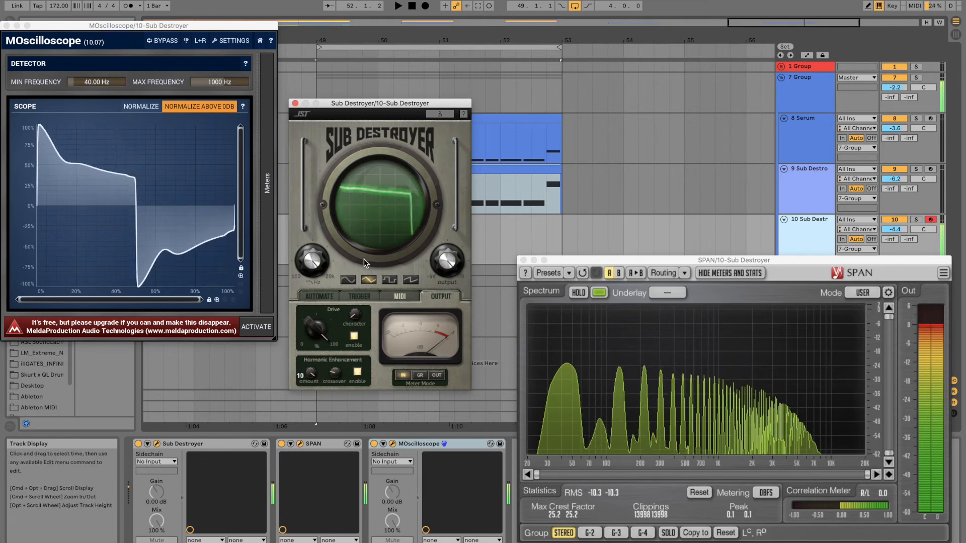
drag(355, 315, 379, 204)
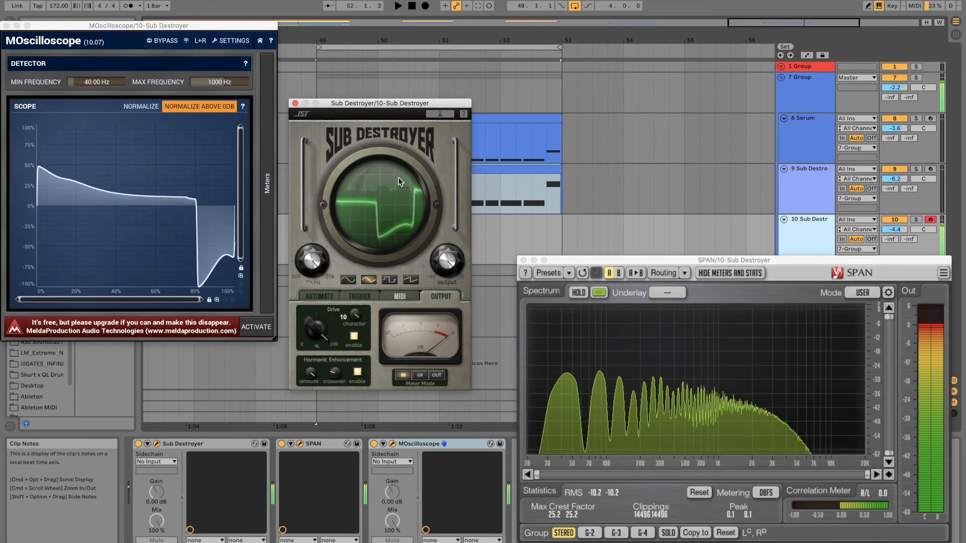
click(411, 279)
drag(316, 327, 355, 358)
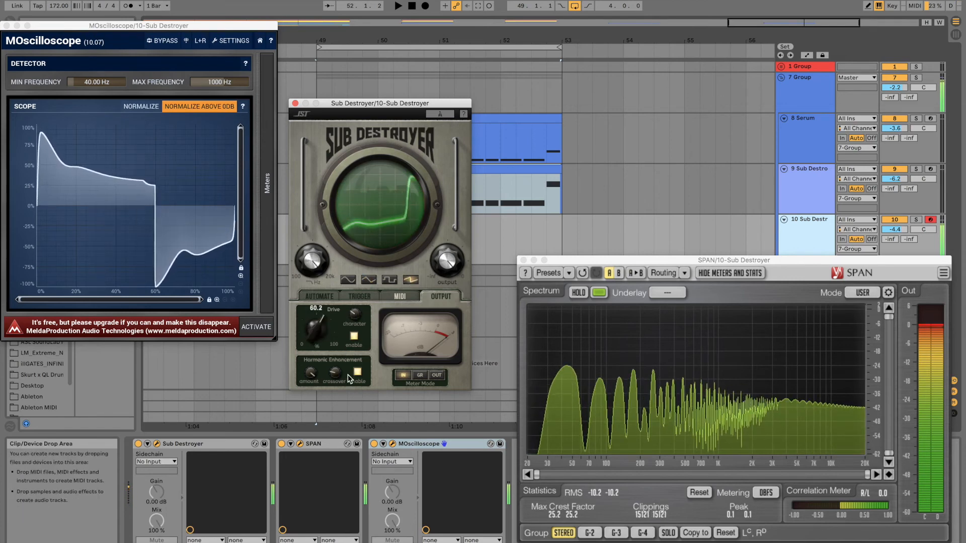
Step: Select the sine waveform, lower Drive, and disable both Drive and Harmonic Enhancement
click(348, 280)
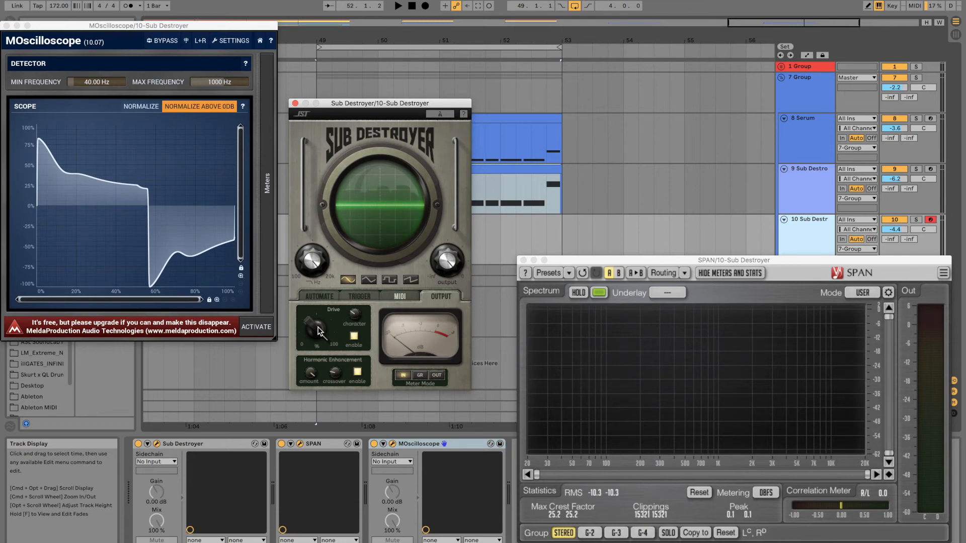
mouse_move(318, 332)
mouse_down()
mouse_move(324, 396)
mouse_move(353, 467)
mouse_up()
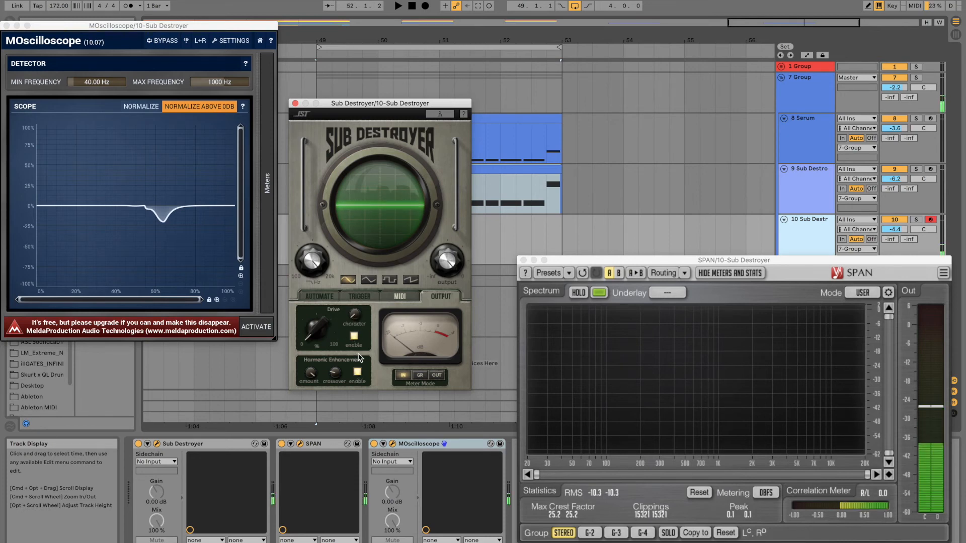
click(355, 337)
click(357, 374)
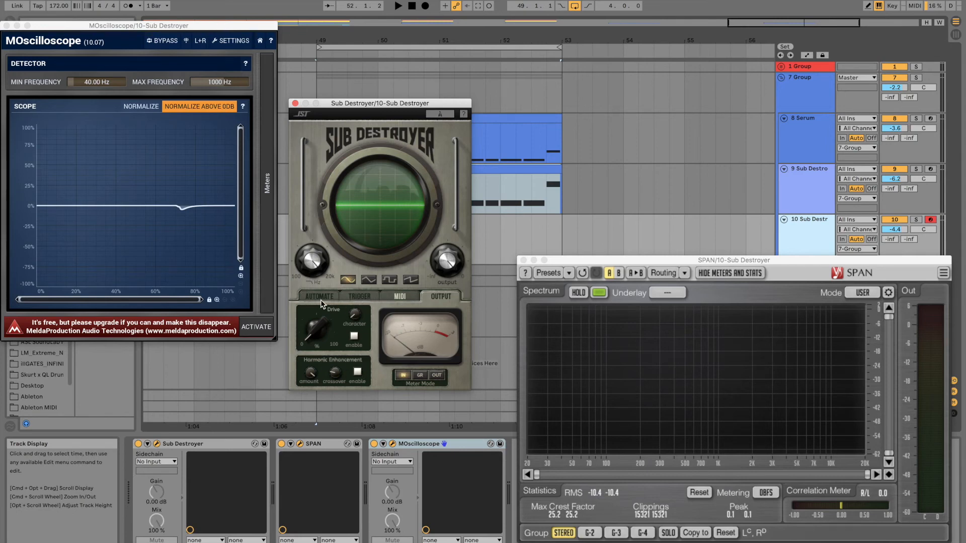
Step: Close the Sub Destroyer and MOscilloscope windows and play the arrangement from the beginning
click(295, 104)
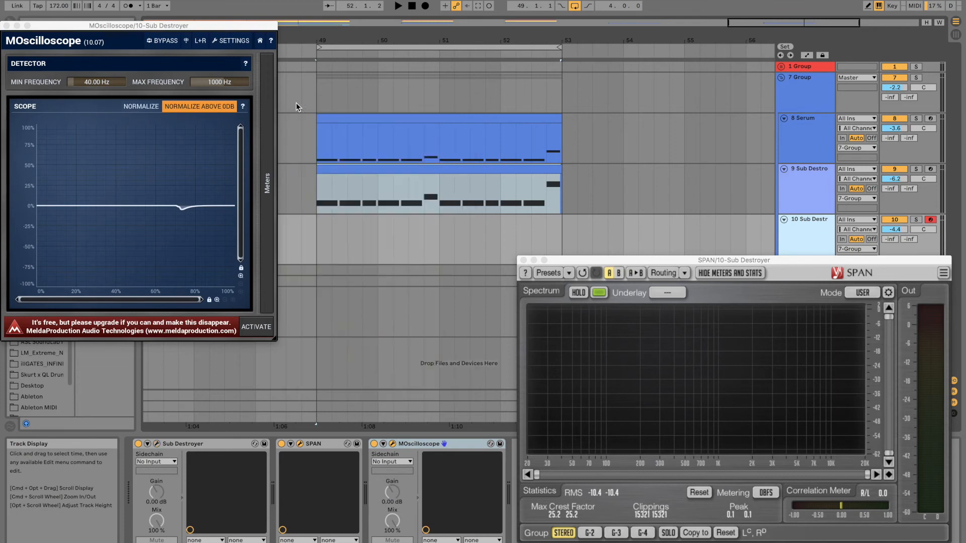
click(7, 26)
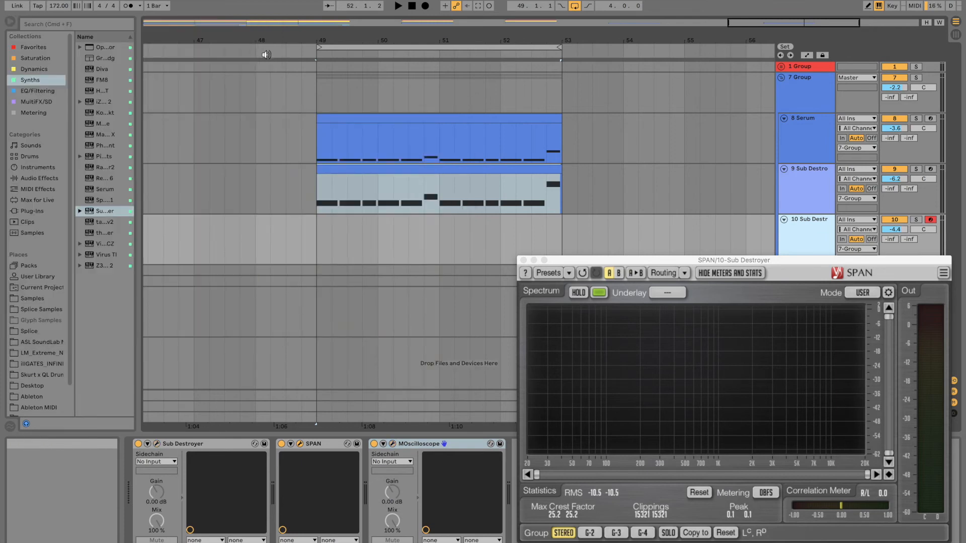
drag(243, 43, 244, 10)
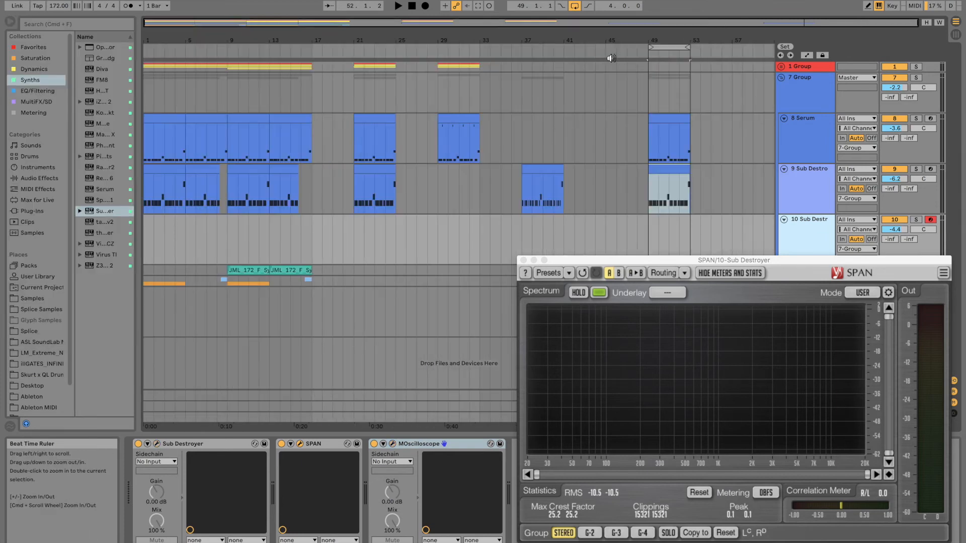
click(145, 89)
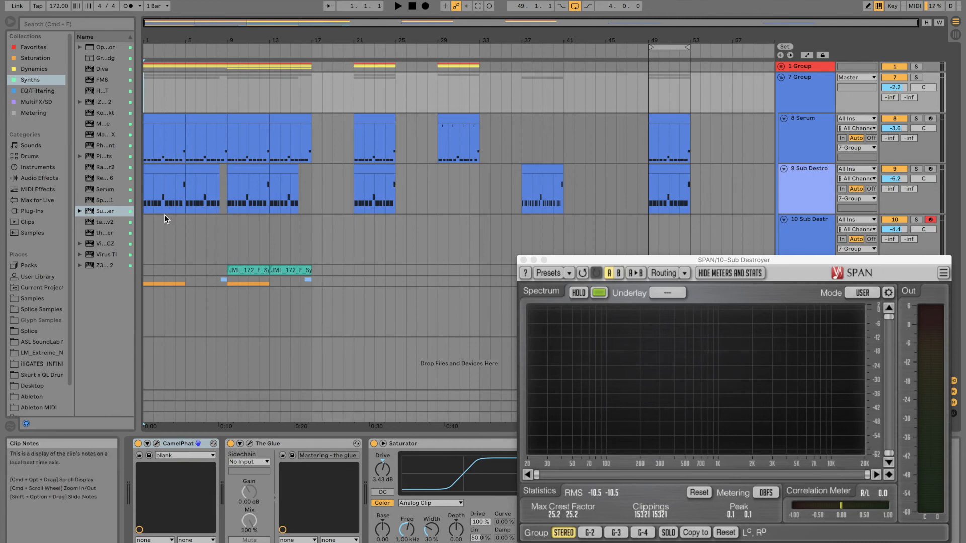
key(space)
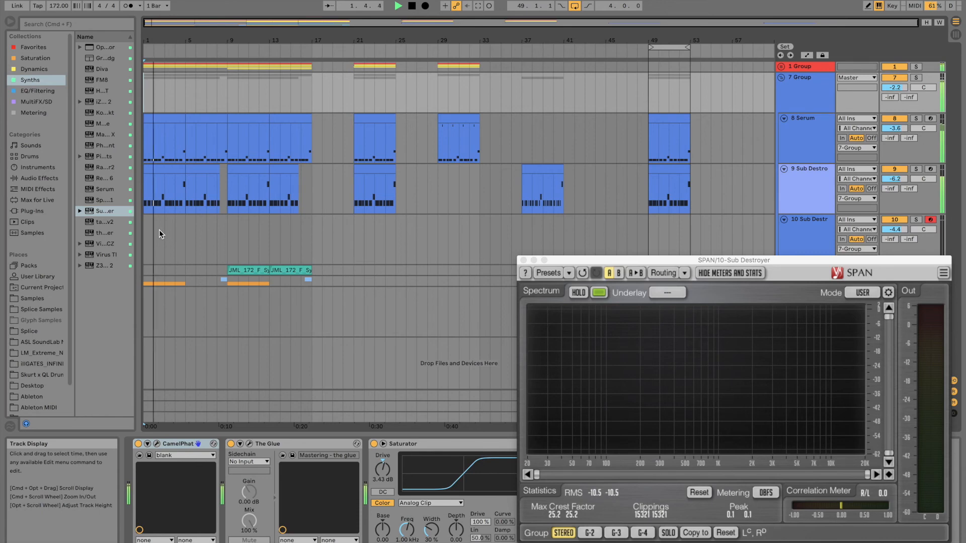
Step: Open Sub Destroyer on track 9 and review its Output and Trigger settings
click(795, 177)
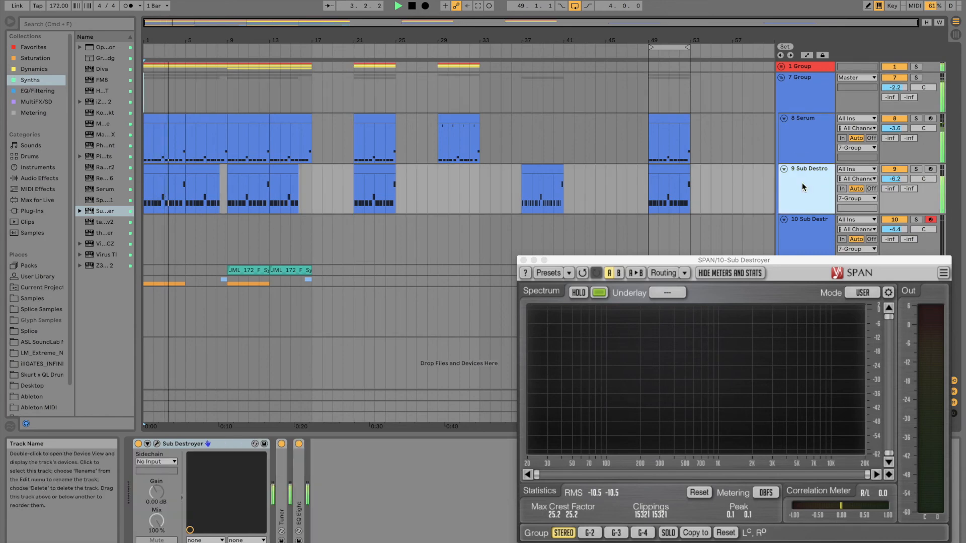
click(157, 445)
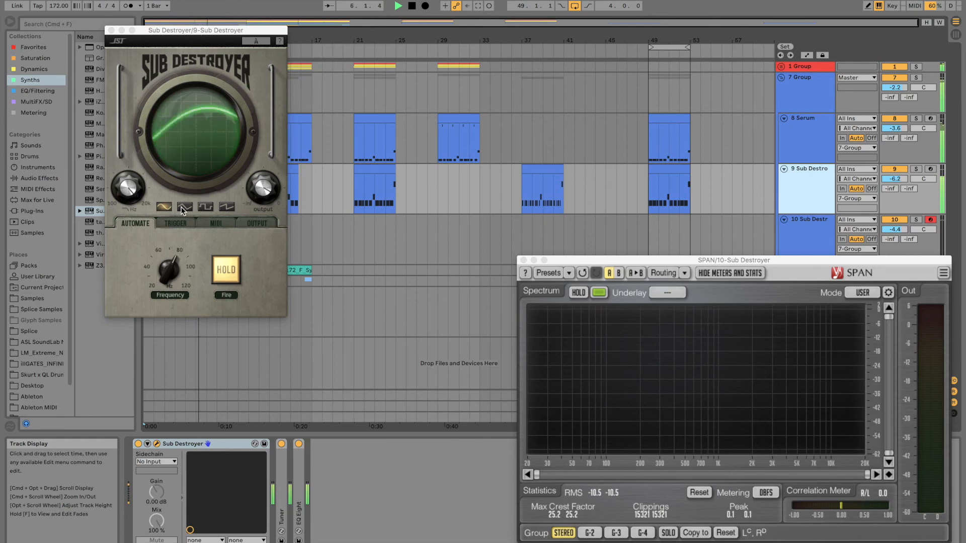
click(255, 222)
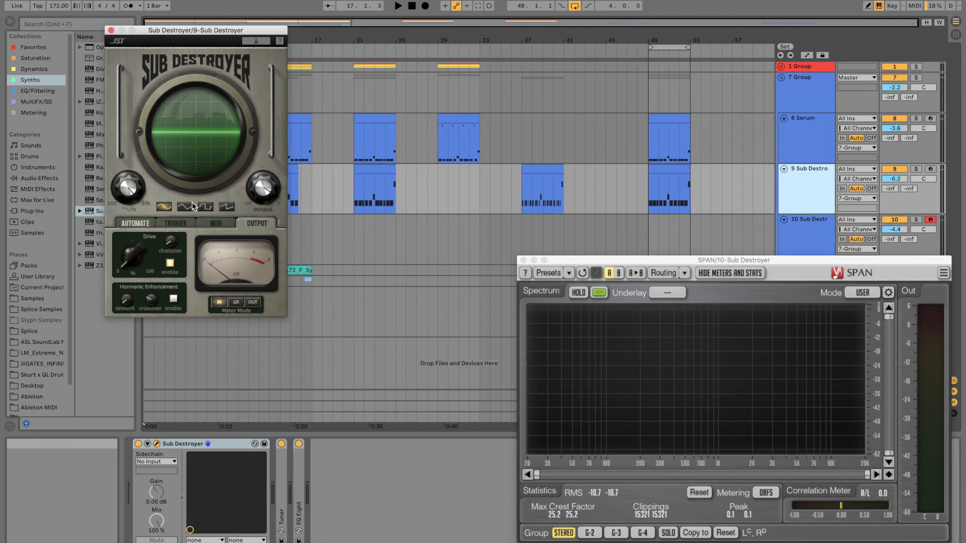
click(179, 224)
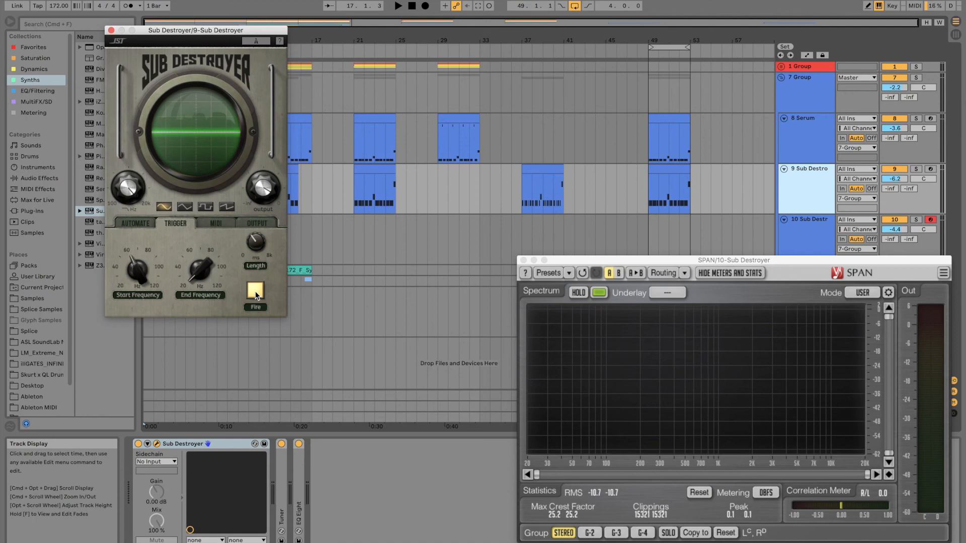
Step: Close track 9's Sub Destroyer and load QL Sine Wave Neuro Shredder Chain.adg after Sub Destroyer on track 10
click(811, 235)
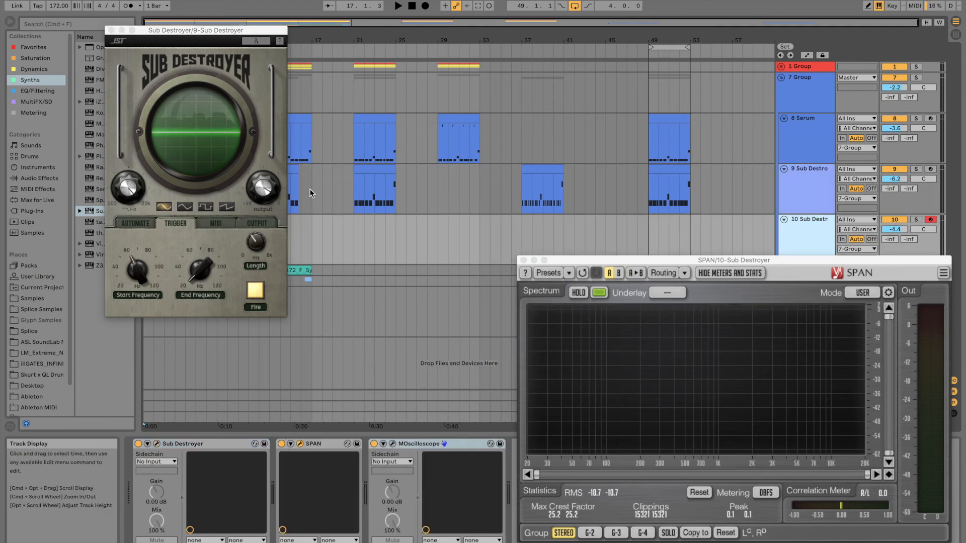
click(111, 31)
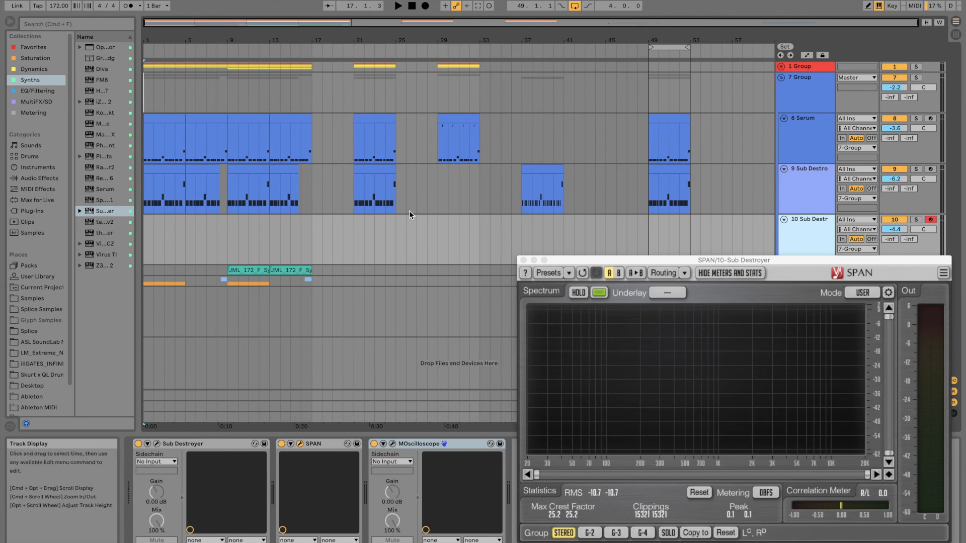
click(32, 179)
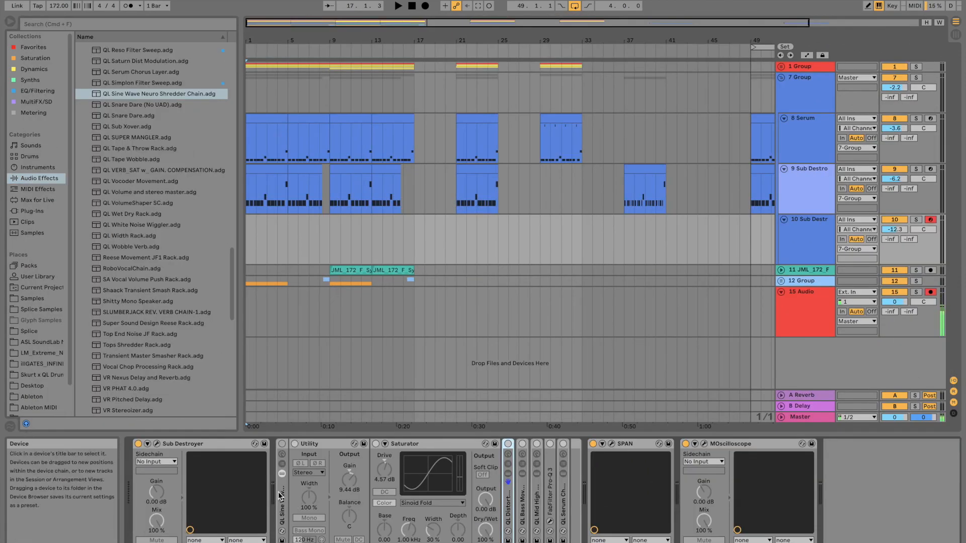
Step: Open Sub Destroyer on track 10, switch its Drive off, and activate the Sine Wave Neuro Shredder rack
click(156, 444)
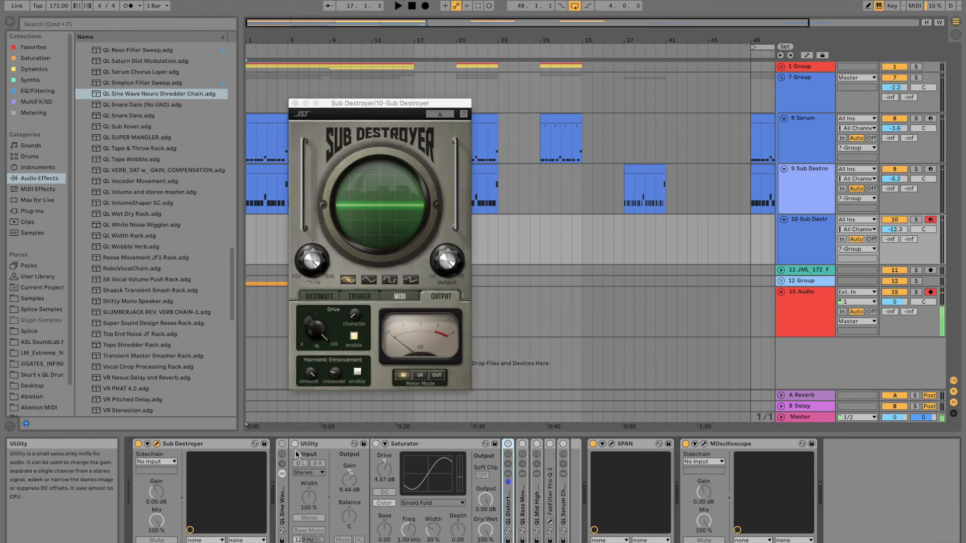
click(355, 337)
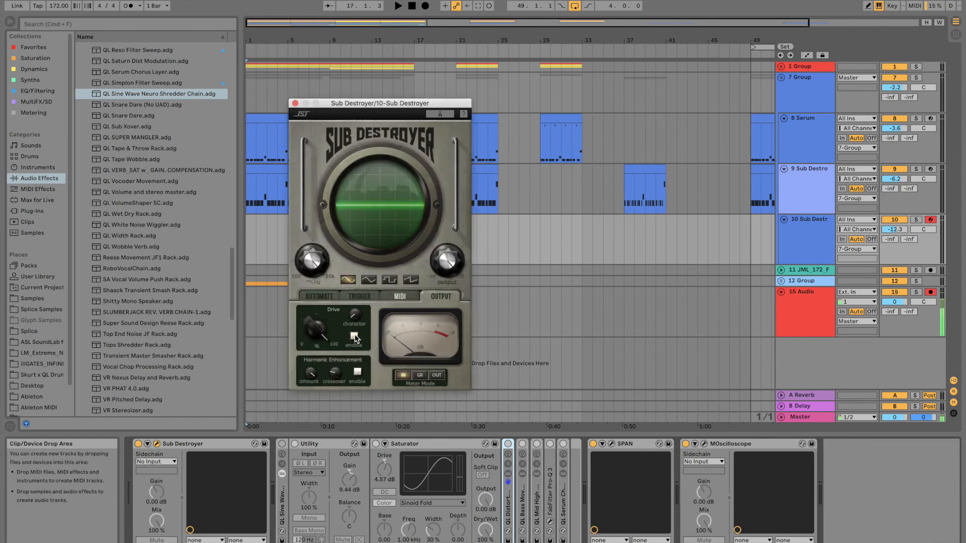
click(282, 445)
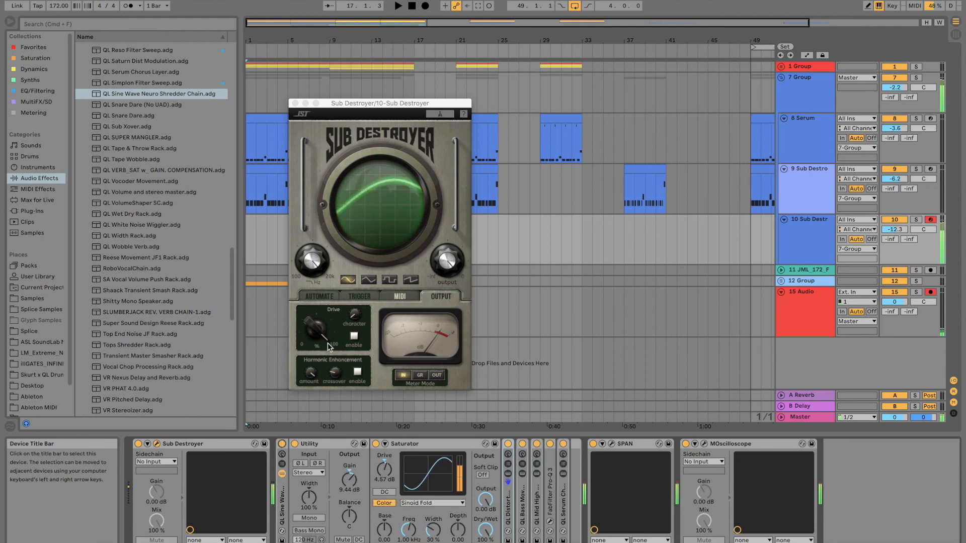
Step: Enable Drive on the sine wave feeding the rack and vary its amount and character up to maximum Drive while playing a test note
drag(321, 333, 322, 451)
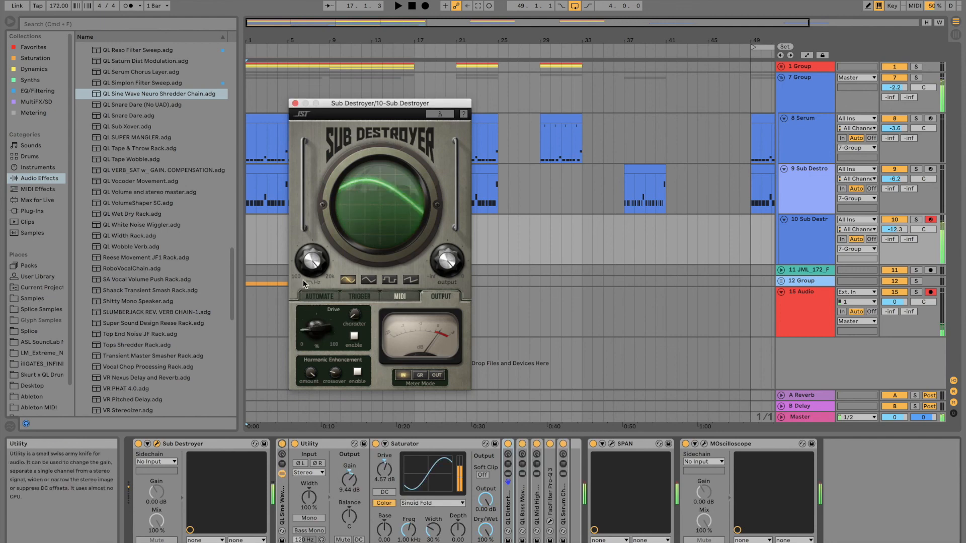
drag(315, 336, 327, 449)
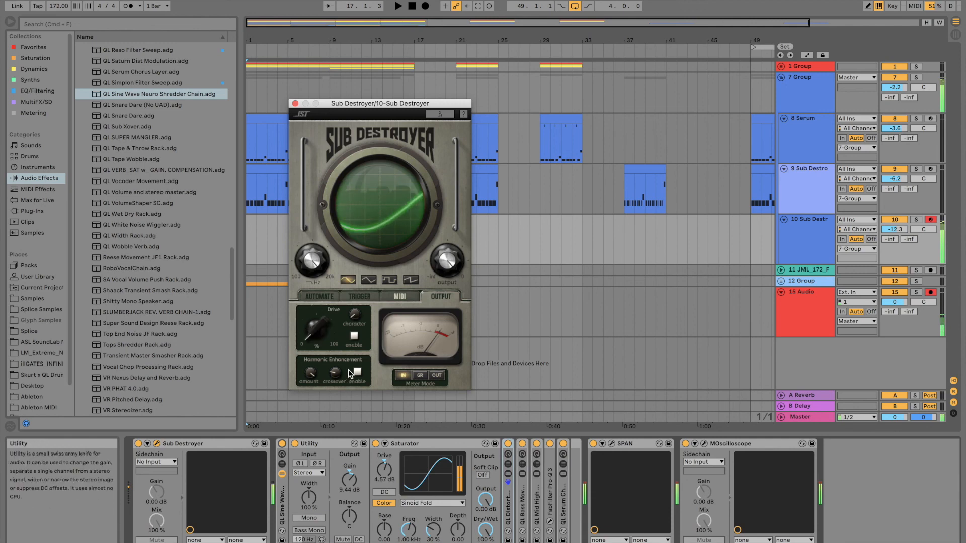
click(353, 336)
drag(310, 337, 359, 220)
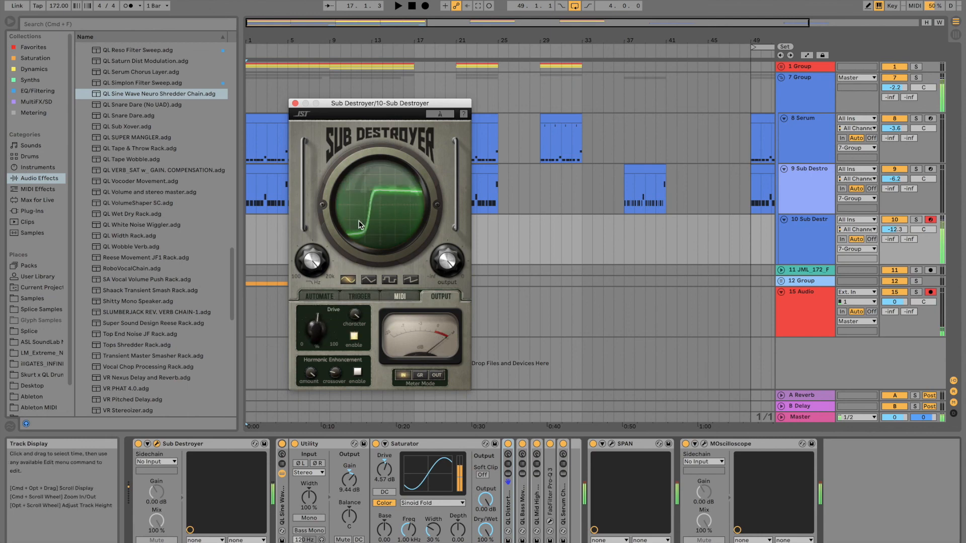
drag(318, 326, 325, 201)
drag(354, 314, 345, 297)
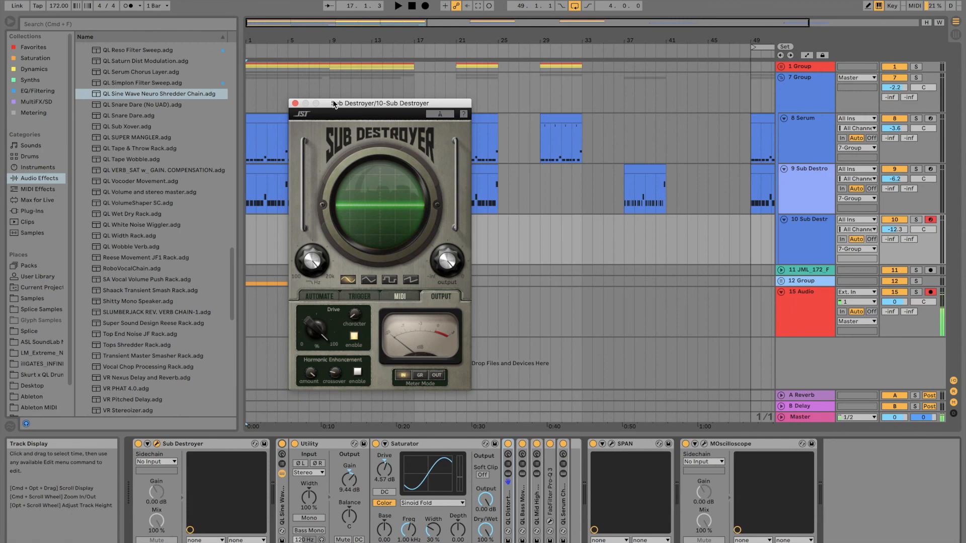
drag(332, 102, 418, 120)
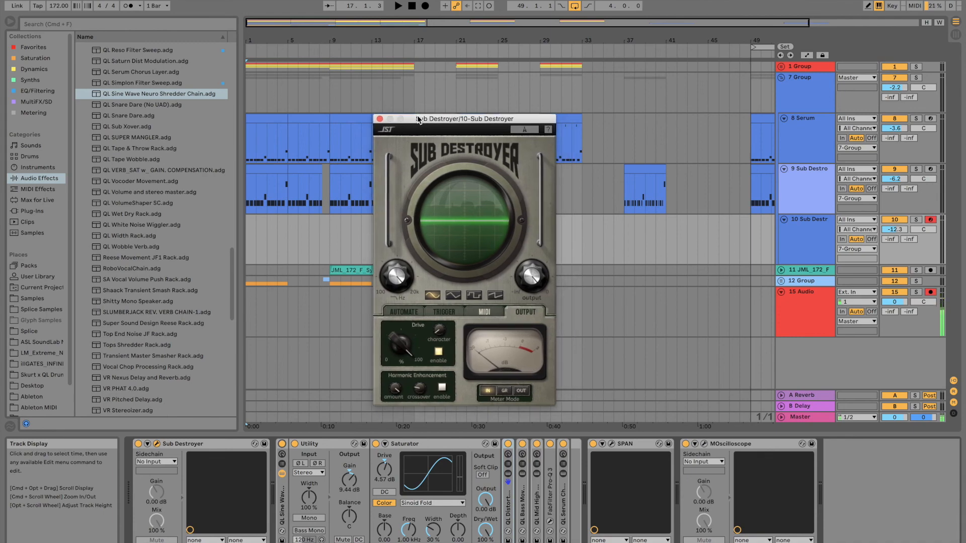